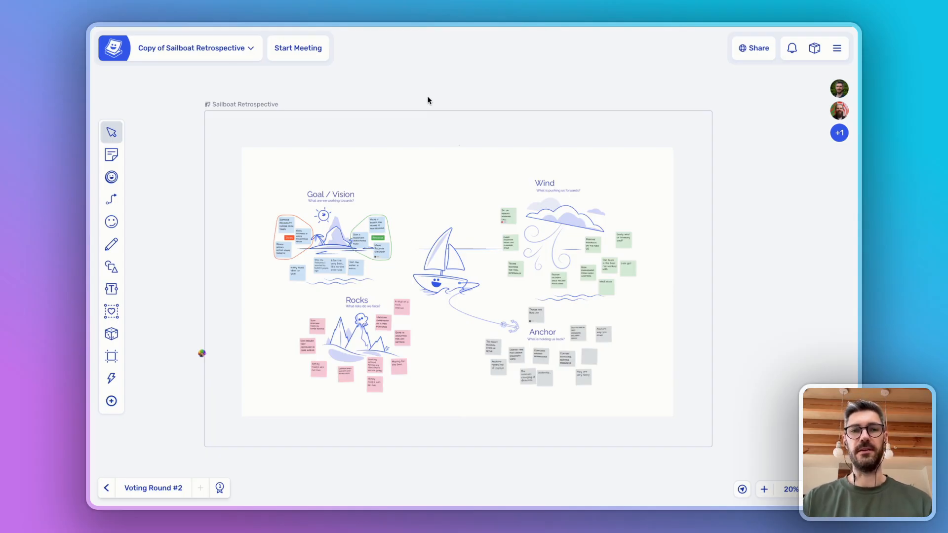
Step: Start a meeting on the Sailboat Retrospective board and lock its layout elements
left_click(306, 56)
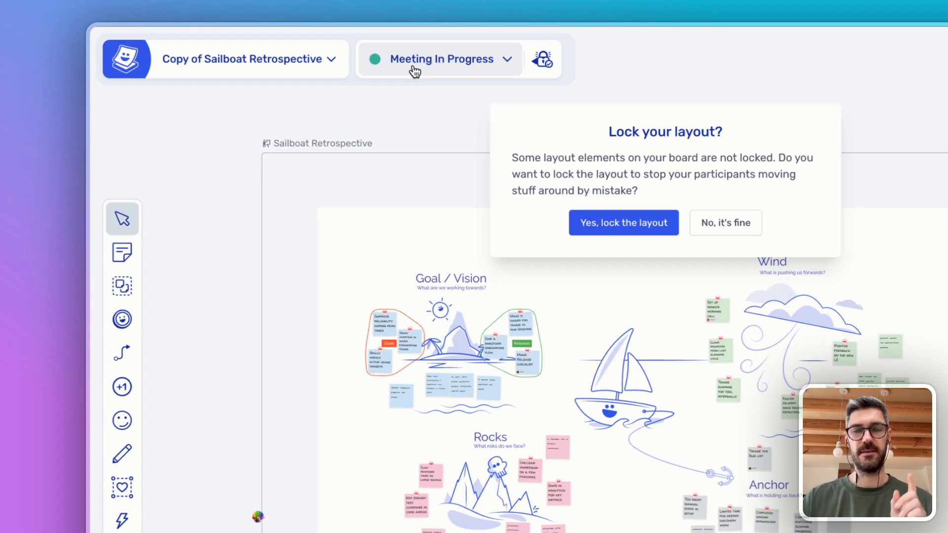
left_click(629, 225)
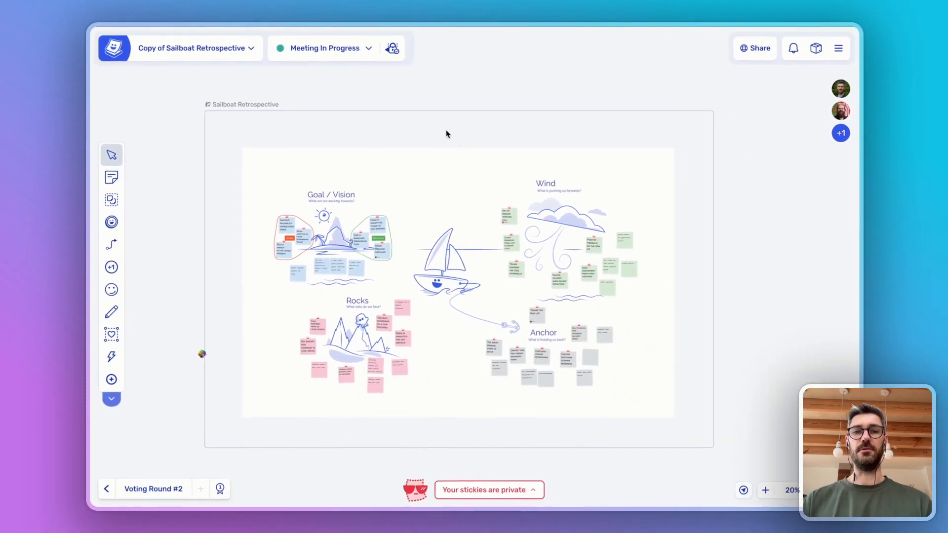
Step: Look over the meeting options, the Super Lock settings and the private stickies control
left_click(339, 52)
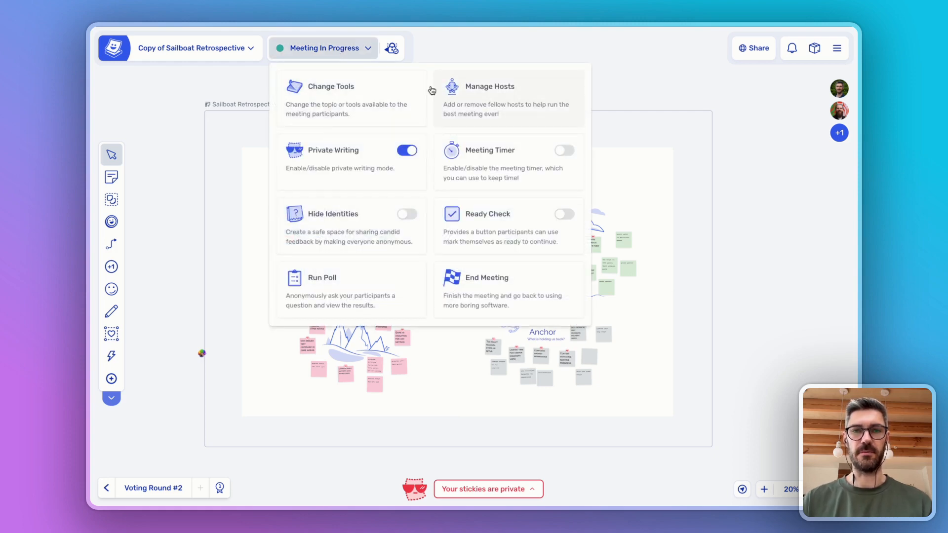
left_click(339, 56)
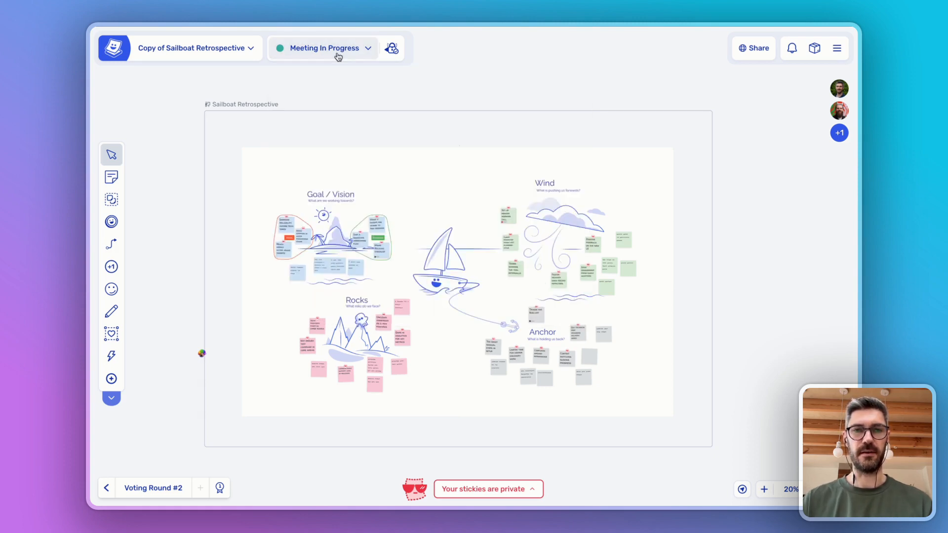
left_click(391, 50)
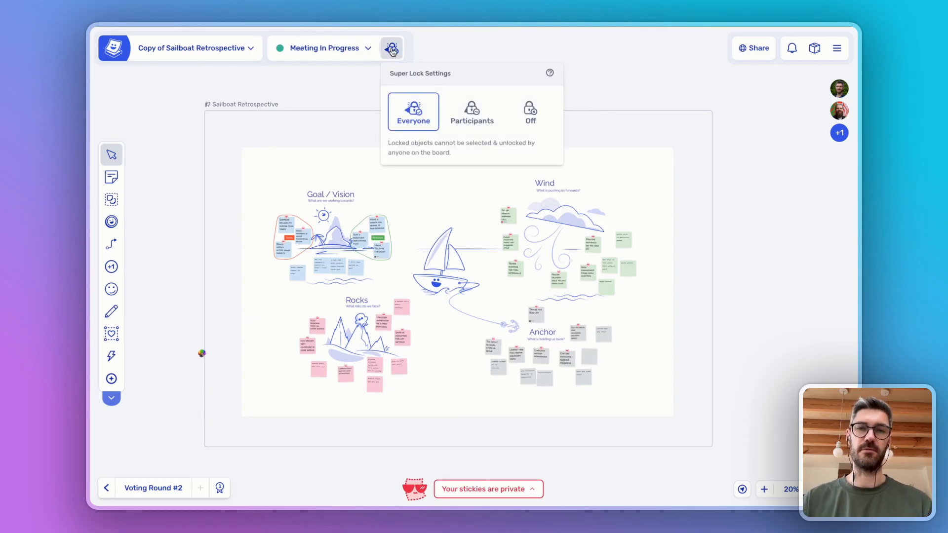
left_click(392, 51)
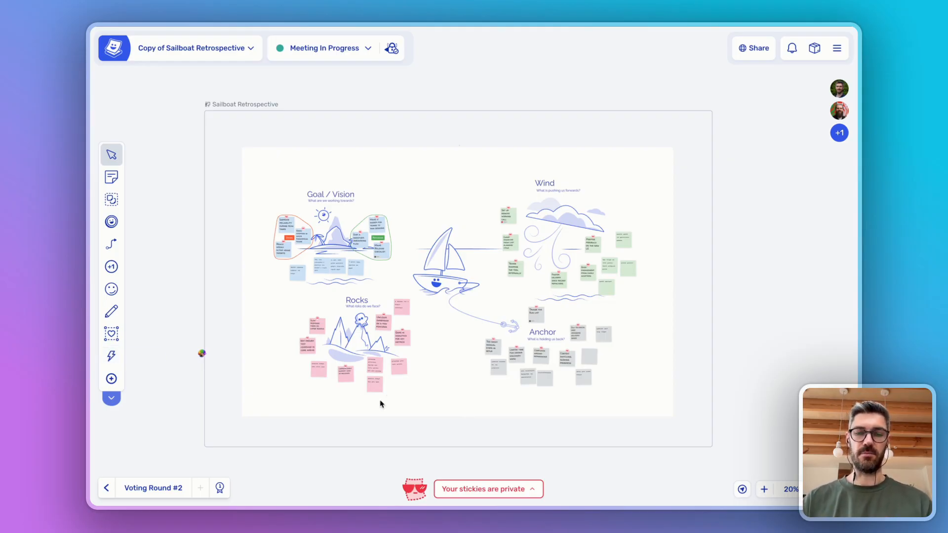
left_click(482, 490)
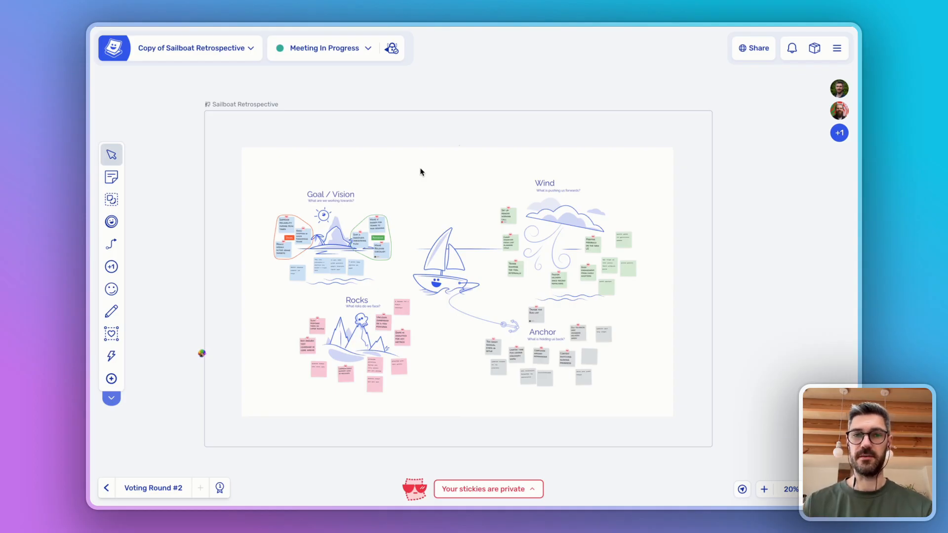
Step: Try Super Lock at the Participants level and switch it to Off
left_click(392, 48)
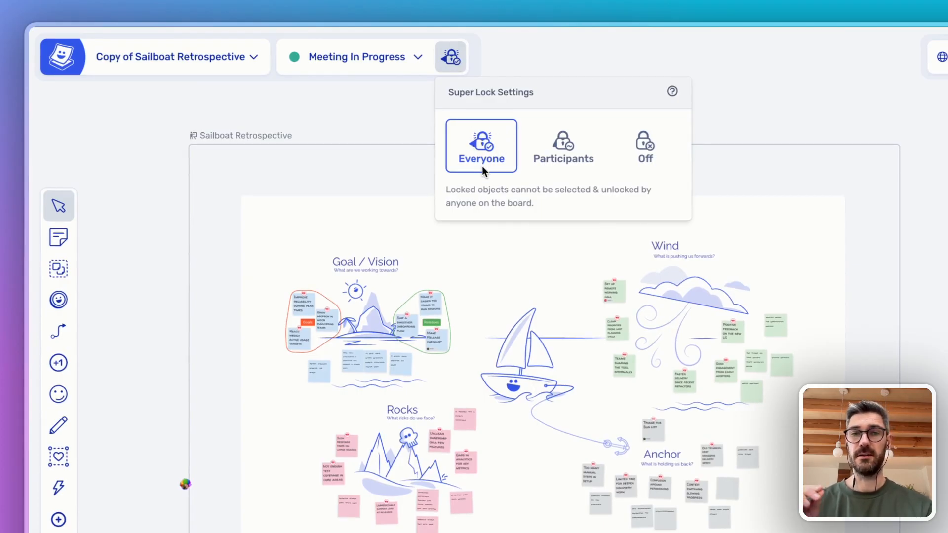
left_click(562, 163)
left_click(561, 164)
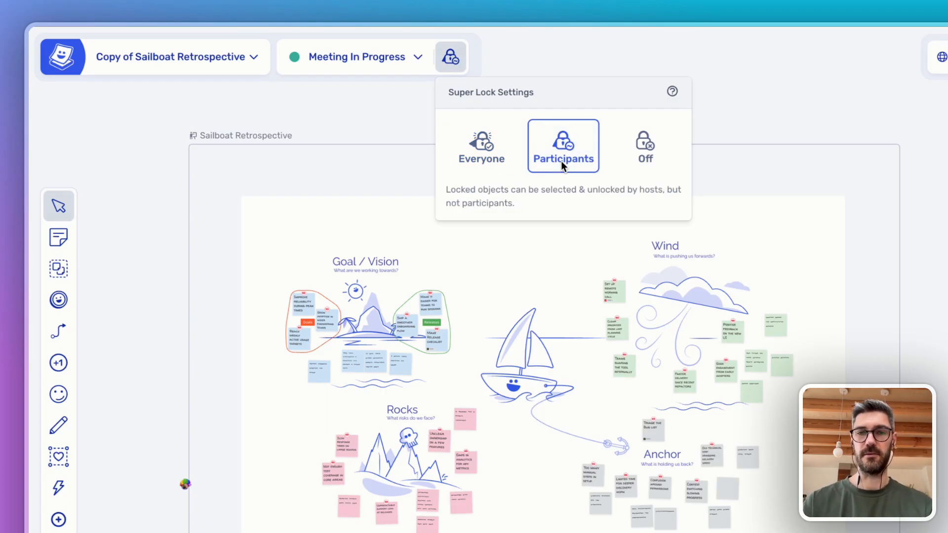
left_click(641, 148)
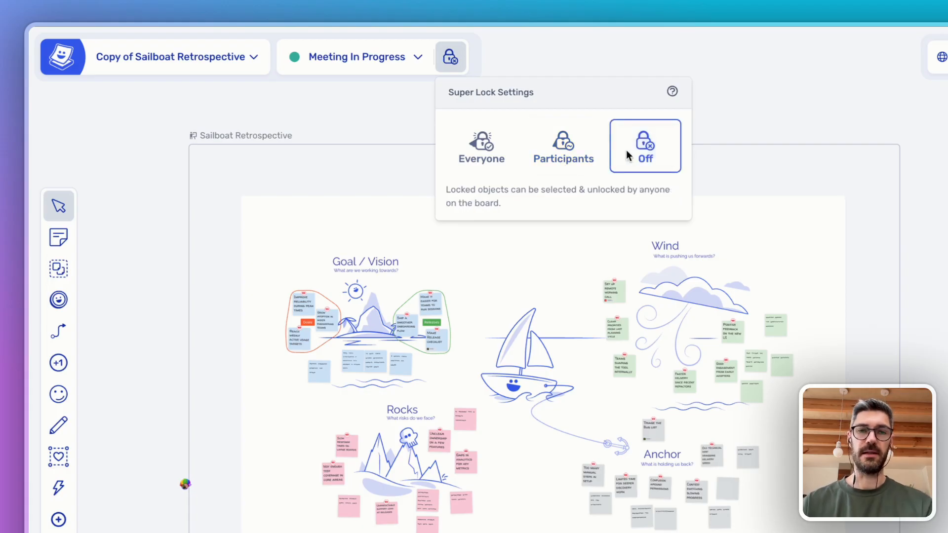
left_click(394, 110)
Step: Unlock the sailboat background to try moving it, and restore both its position and its lock
left_click(503, 231)
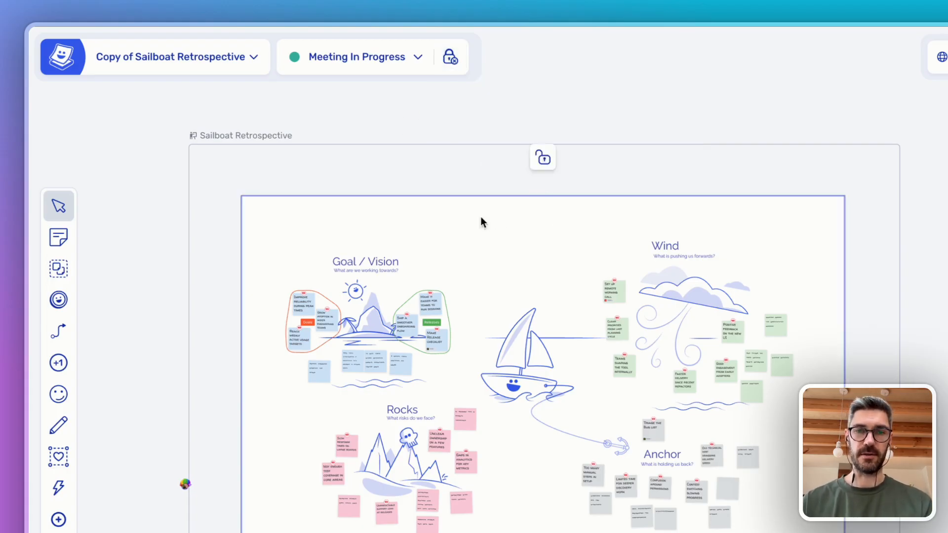
left_click(543, 158)
left_click_drag(511, 224, 423, 188)
key("ctrl+z")
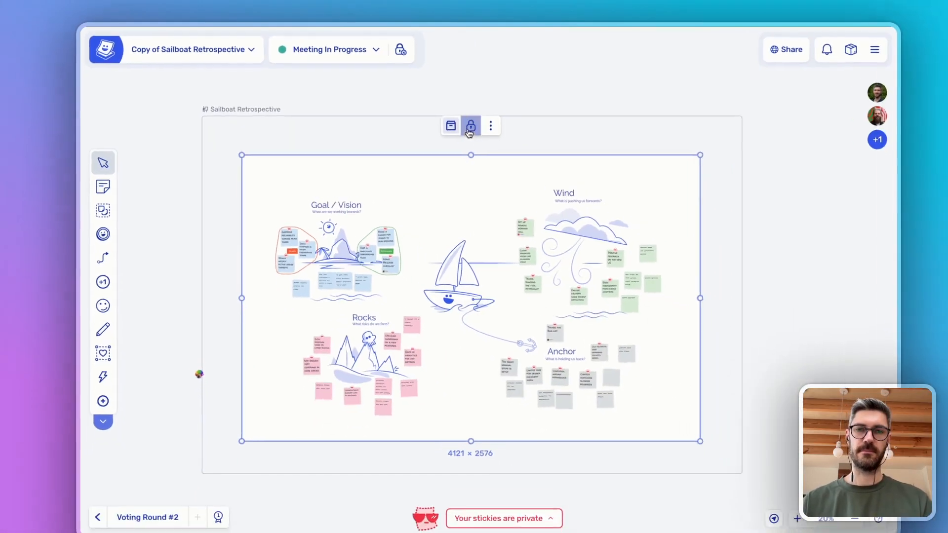
left_click(542, 158)
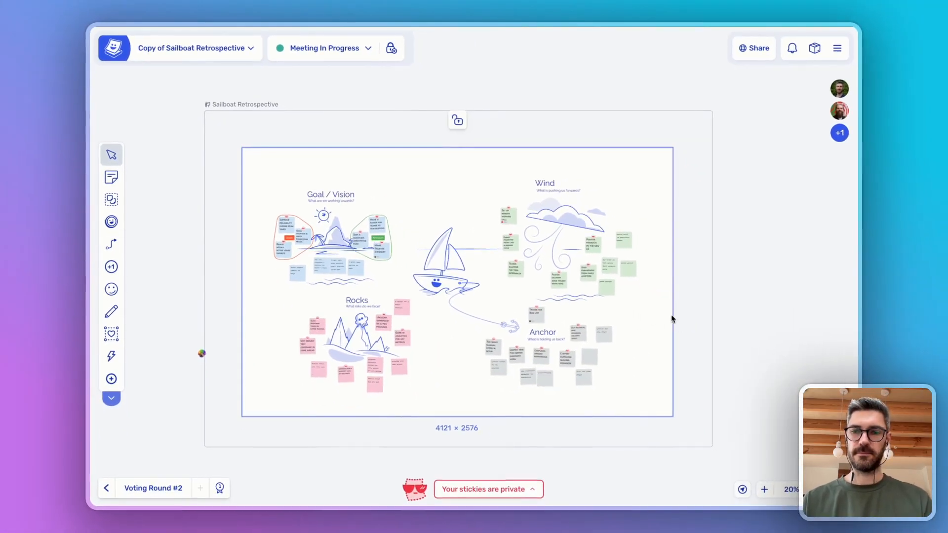
Step: Try Super Lock on Everyone and on Participants, and select the locked sailboat background as host
left_click(391, 49)
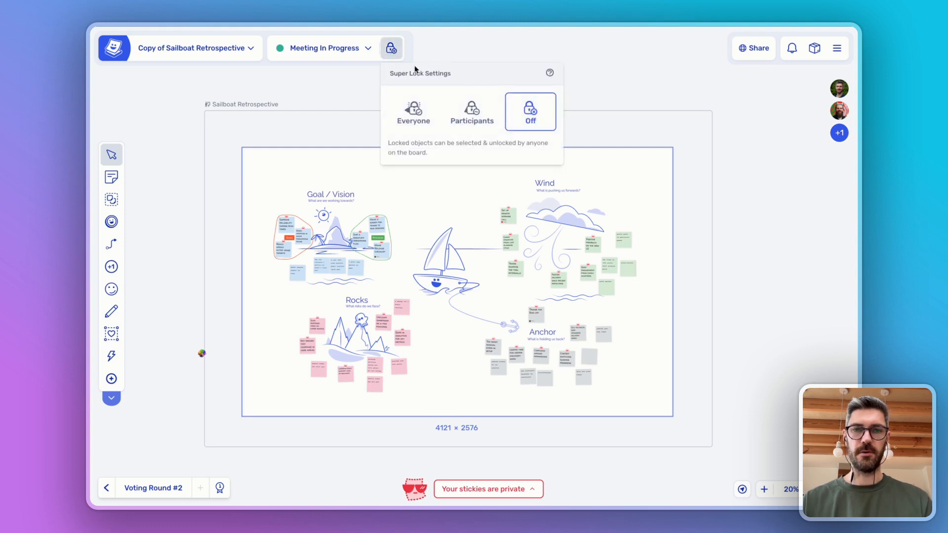
left_click(416, 118)
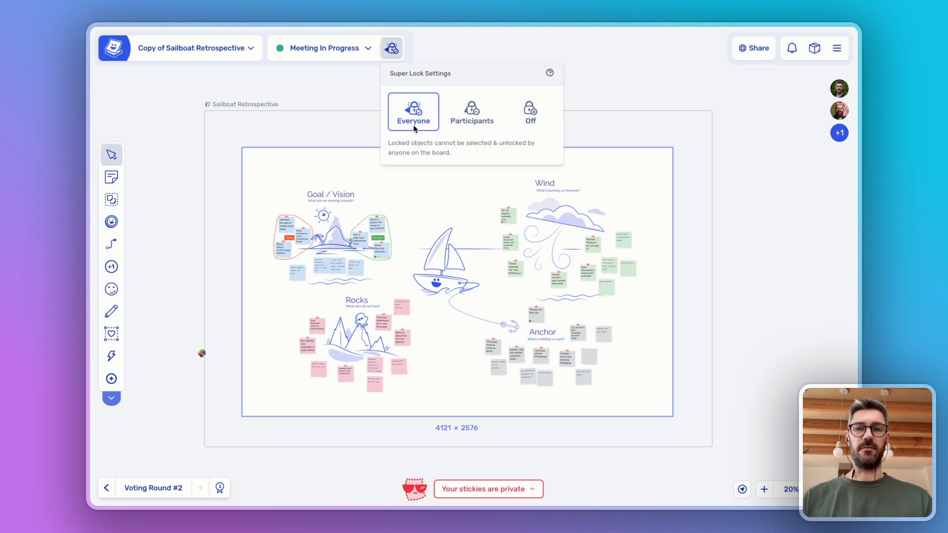
left_click(473, 125)
left_click(334, 86)
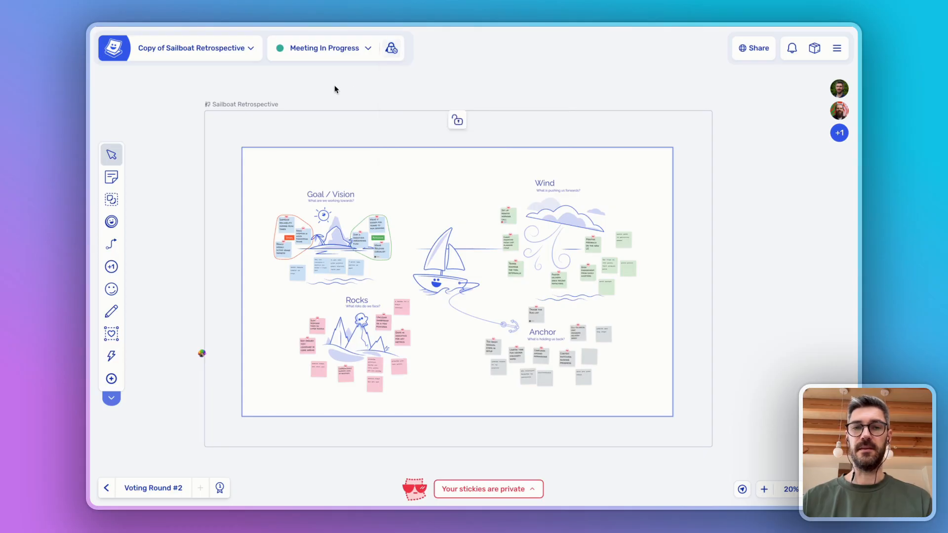
left_click(450, 158)
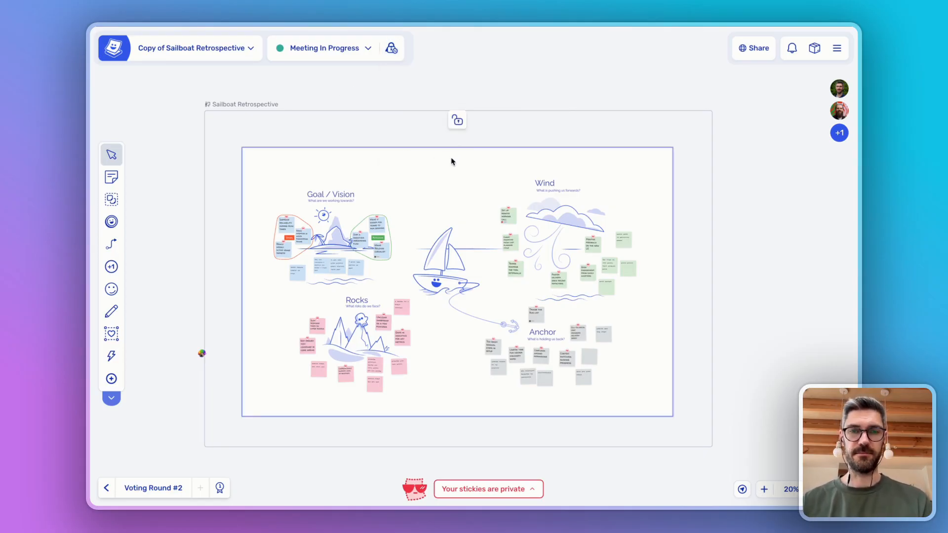
Step: Set Super Lock to Everyone so that nobody on the board can select or unlock locked objects
left_click(391, 48)
left_click(412, 115)
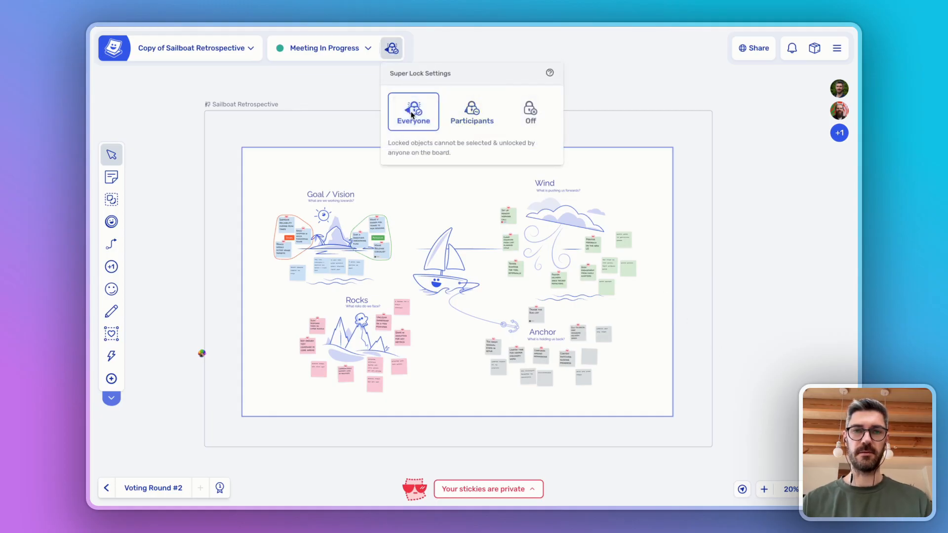
left_click(394, 52)
Step: Clear all participant tools in the Collaboration, Design and Gestures groups of the meeting's tool settings
left_click(330, 51)
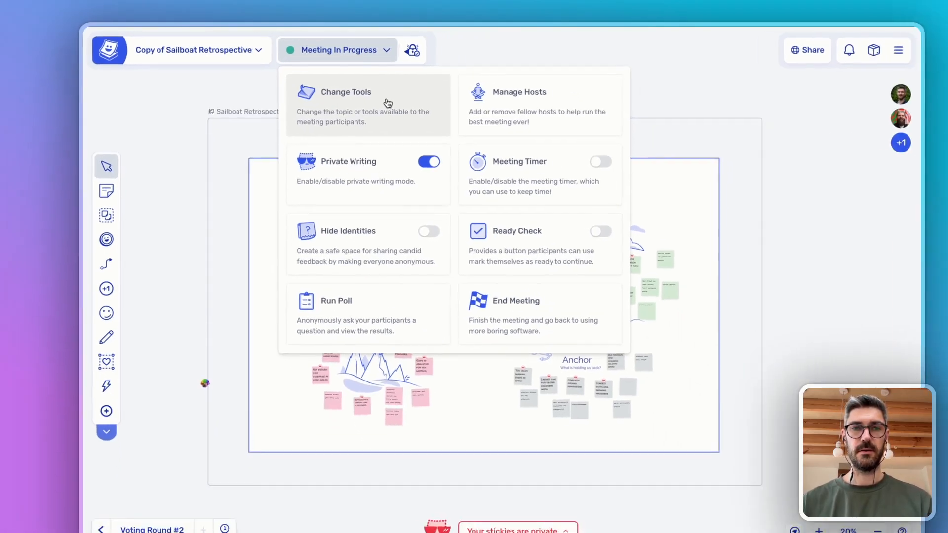
left_click(430, 117)
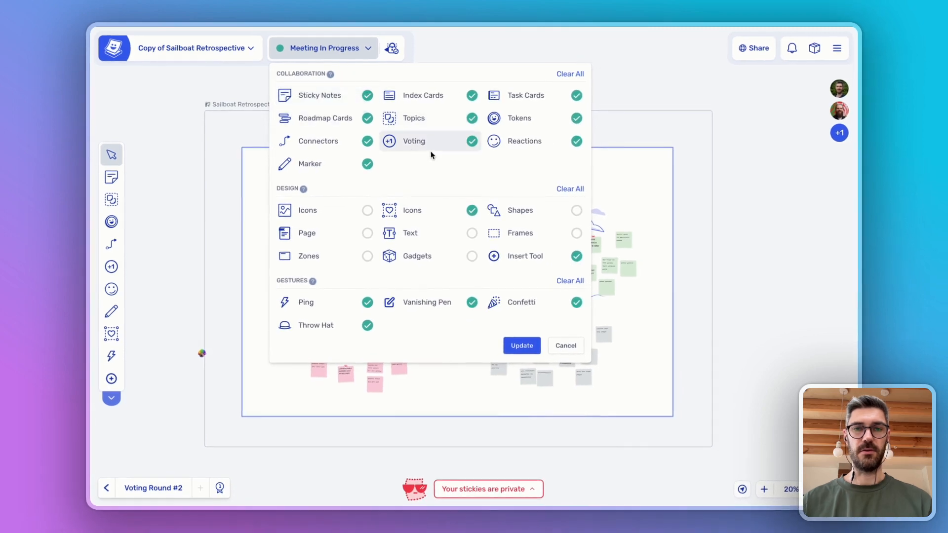
left_click(568, 190)
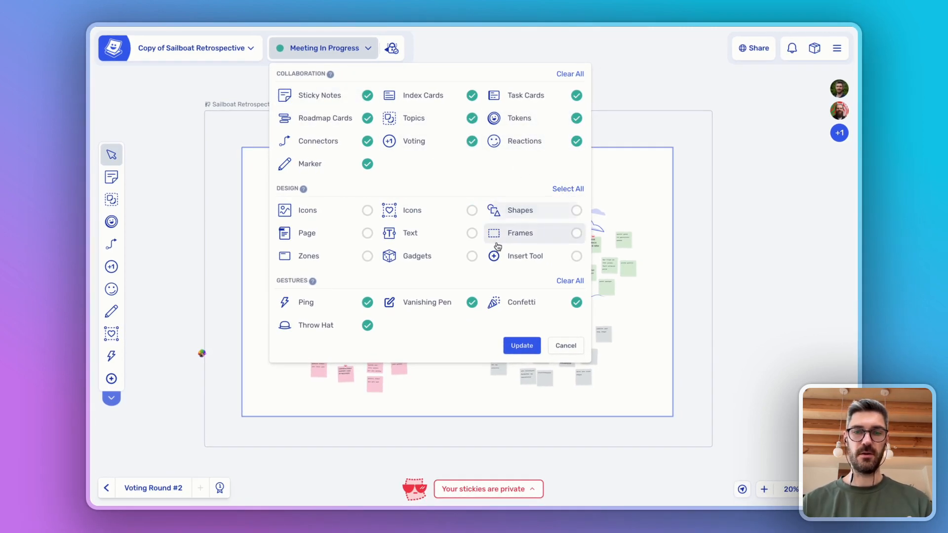
left_click(568, 281)
left_click(573, 75)
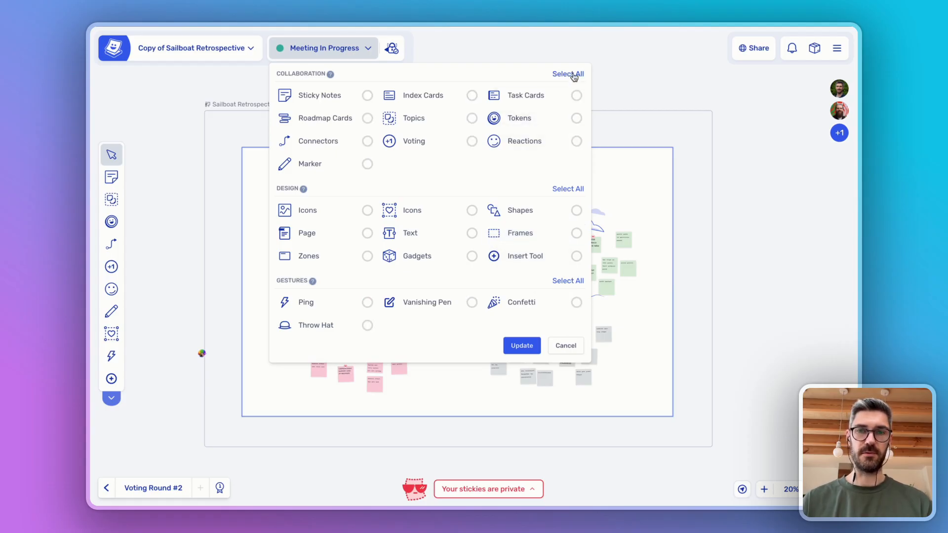
Step: Enable only Sticky Notes, Index Cards, Task Cards and Roadmap Cards for participants and apply the tool change
left_click(341, 96)
left_click(437, 99)
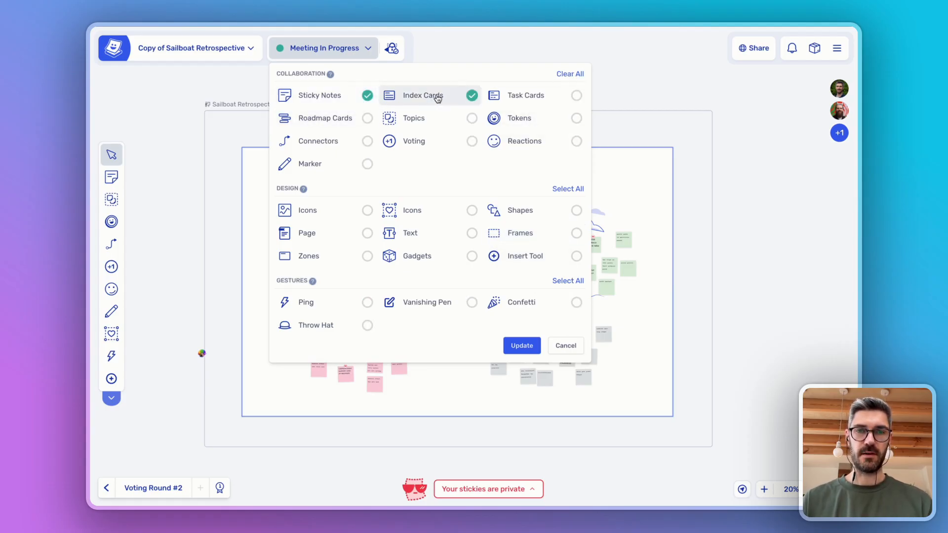
left_click(515, 95)
left_click(348, 124)
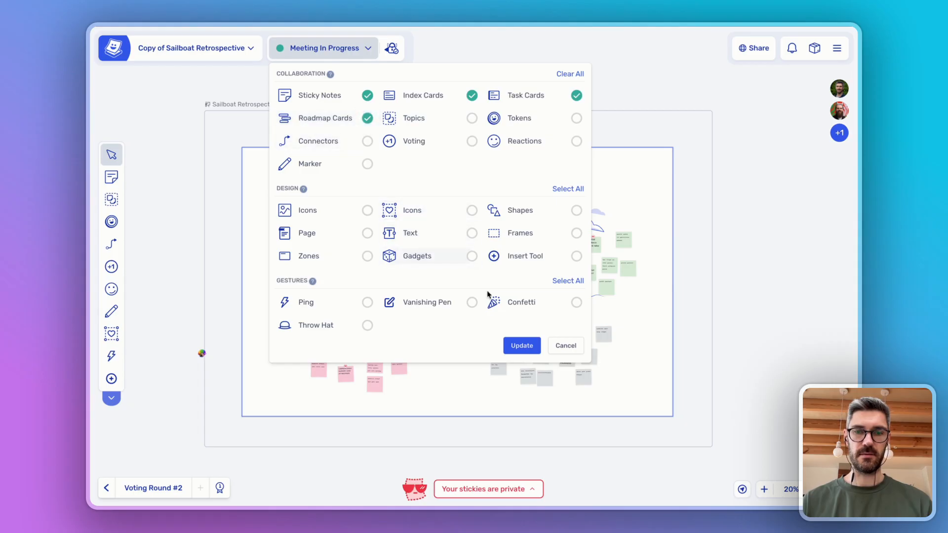
left_click(521, 346)
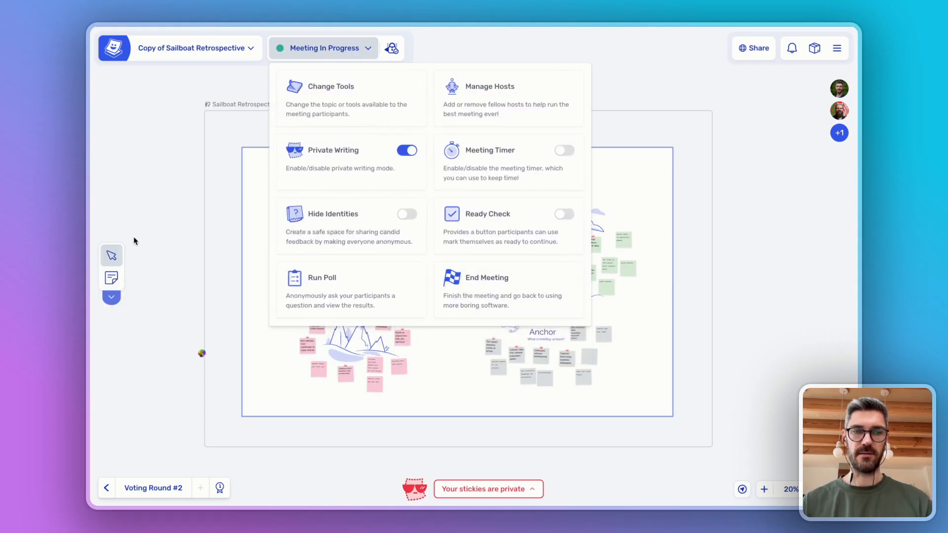
Step: Check the card types offered by the notes tool and the full tool set in the expanded host toolbar
left_click(111, 278)
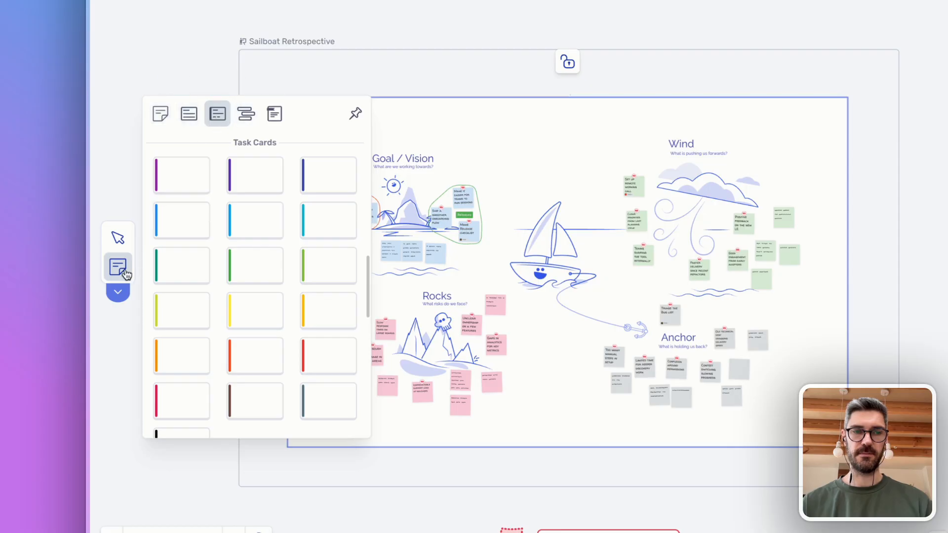
left_click(127, 275)
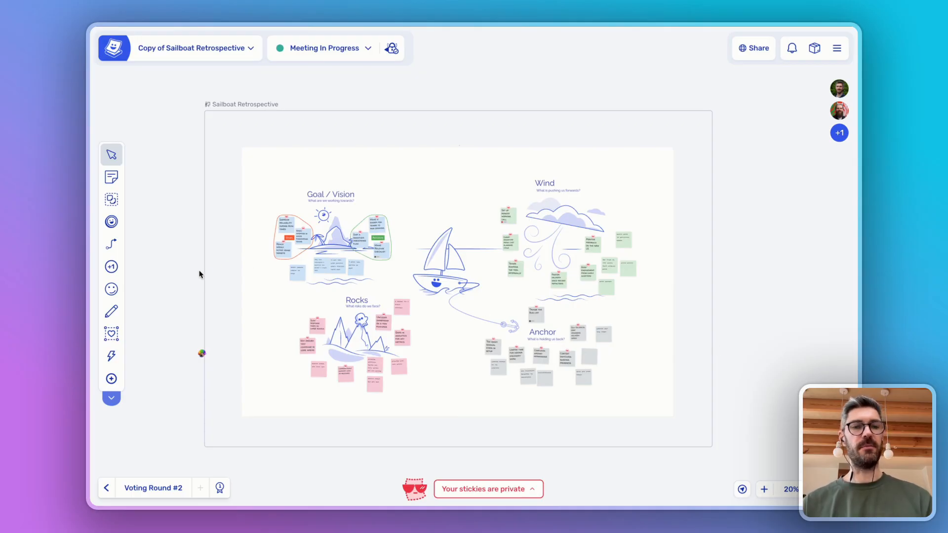
left_click(115, 398)
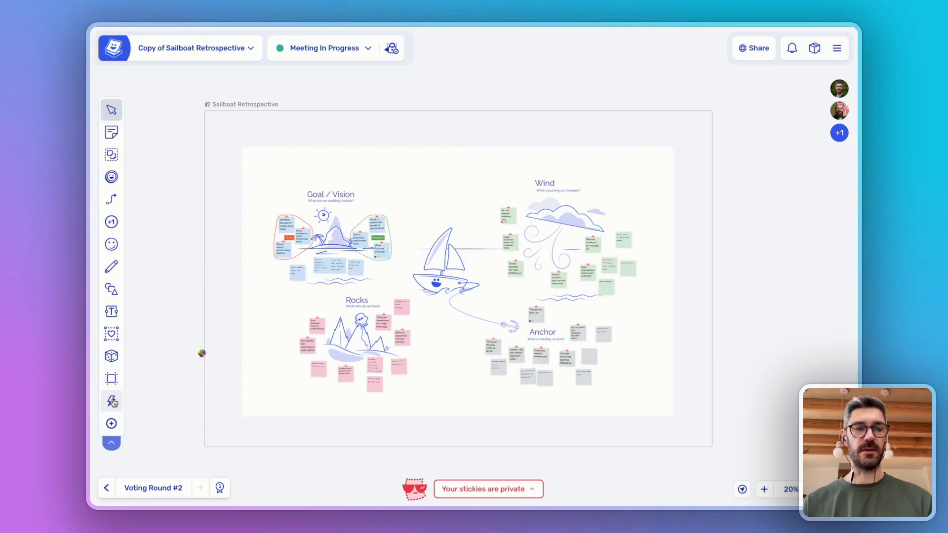
left_click(112, 444)
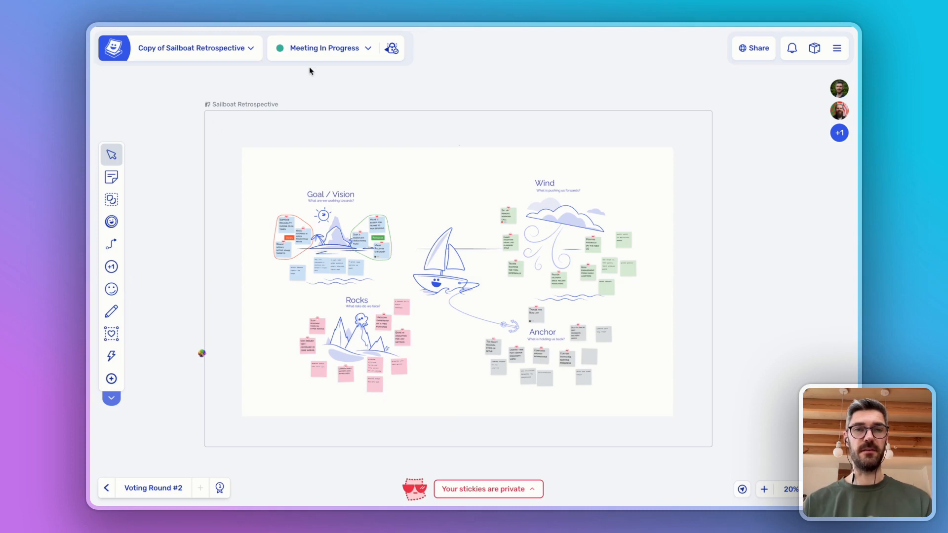
Step: Try removing the listed person from the meeting's hosts, leaving host management without applying the change
left_click(329, 57)
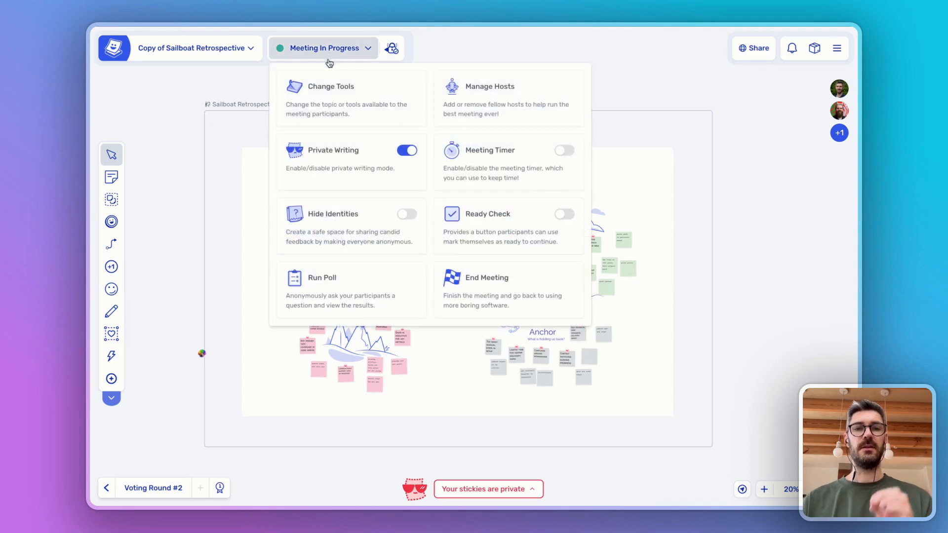
left_click(510, 99)
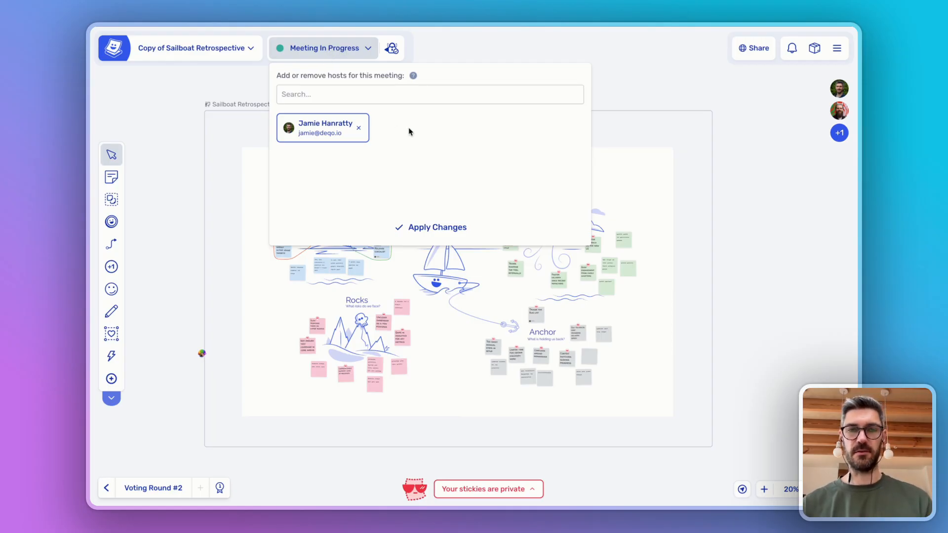
left_click(359, 129)
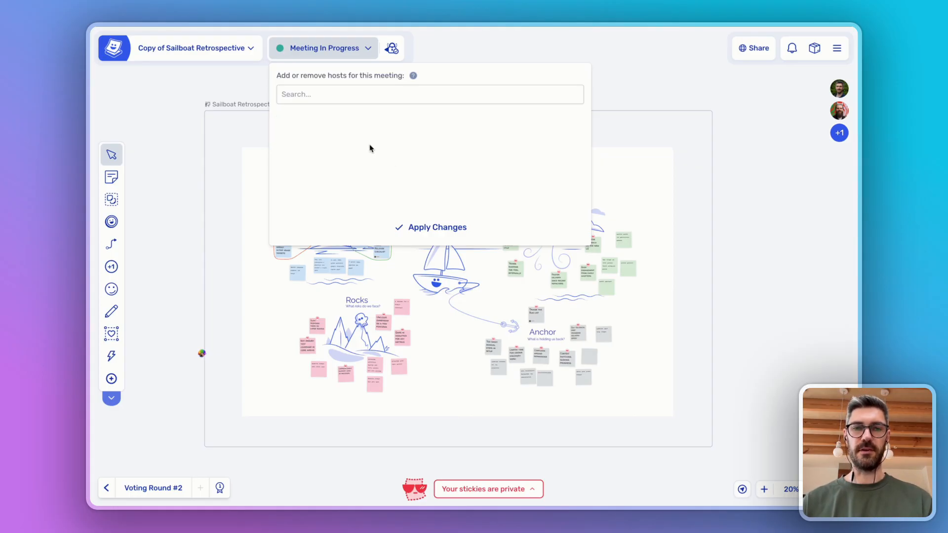
left_click(246, 87)
Step: Examine the Private Writing option and the private stickies in the Goal / Vision area
left_click(301, 56)
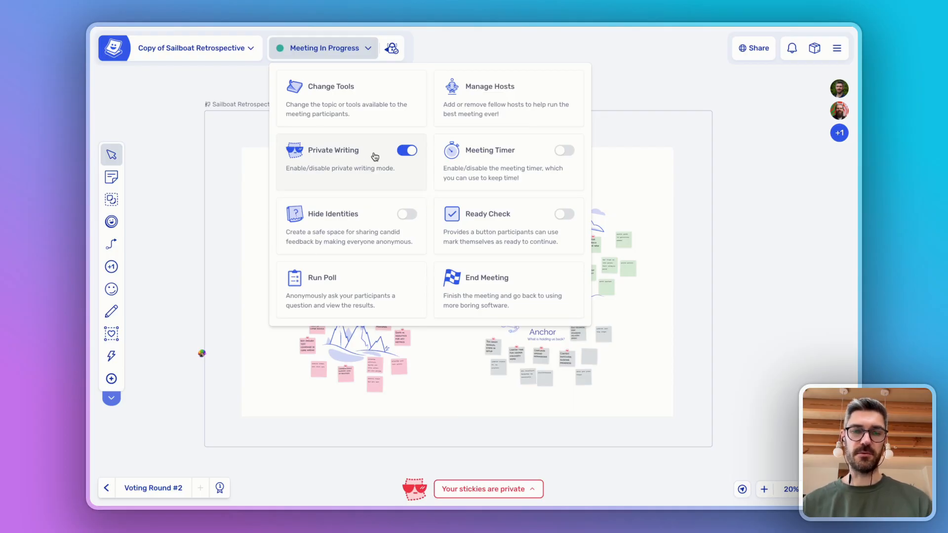
left_click(185, 292)
scroll(348, 301, "up", 5)
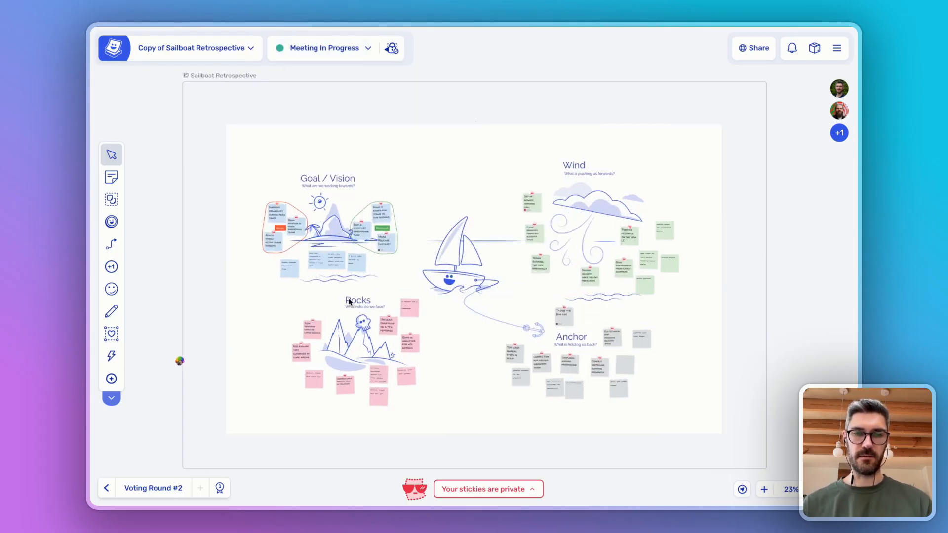
scroll(341, 285, "up", 2)
left_click_drag(316, 245, 440, 359)
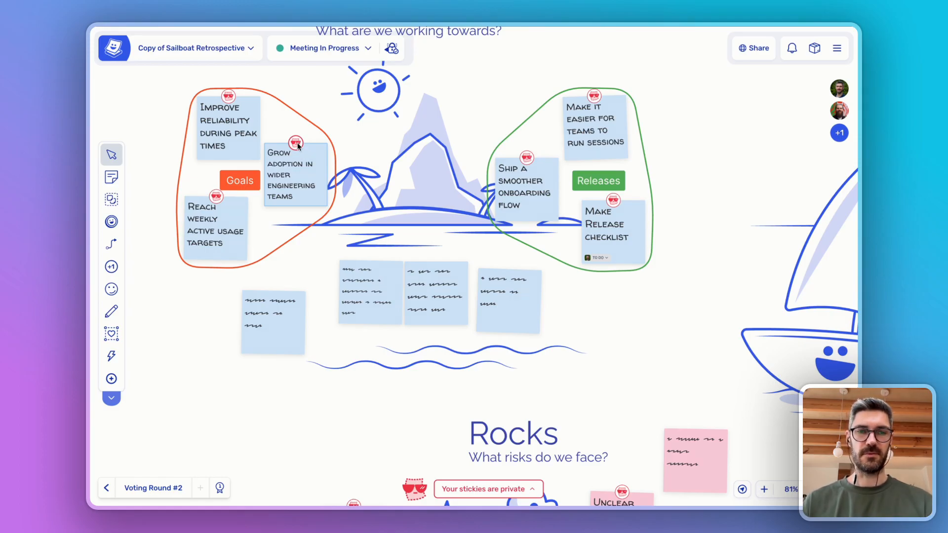
Step: Turn Private Writing off to reveal the hidden stickies in the Goal / Vision area, and turn it back on
left_click(331, 56)
left_click(406, 150)
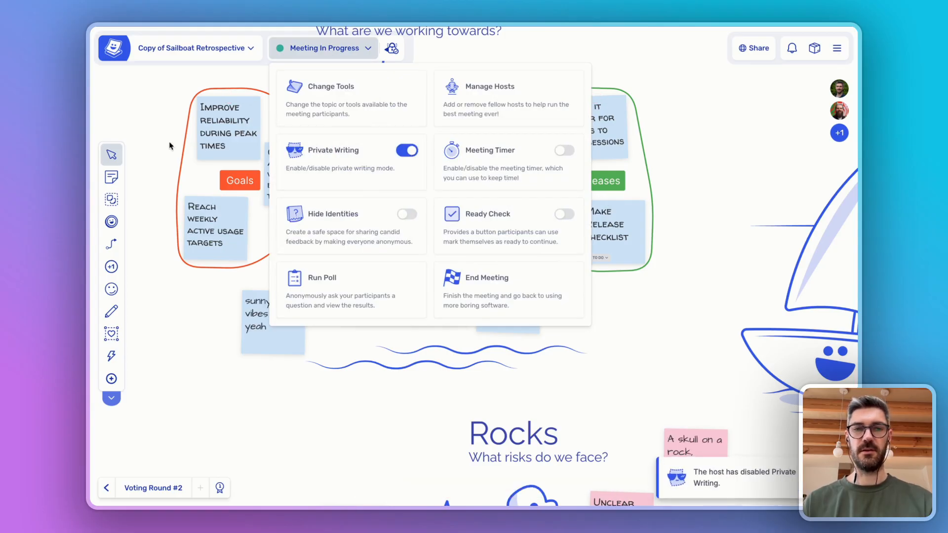
left_click(169, 145)
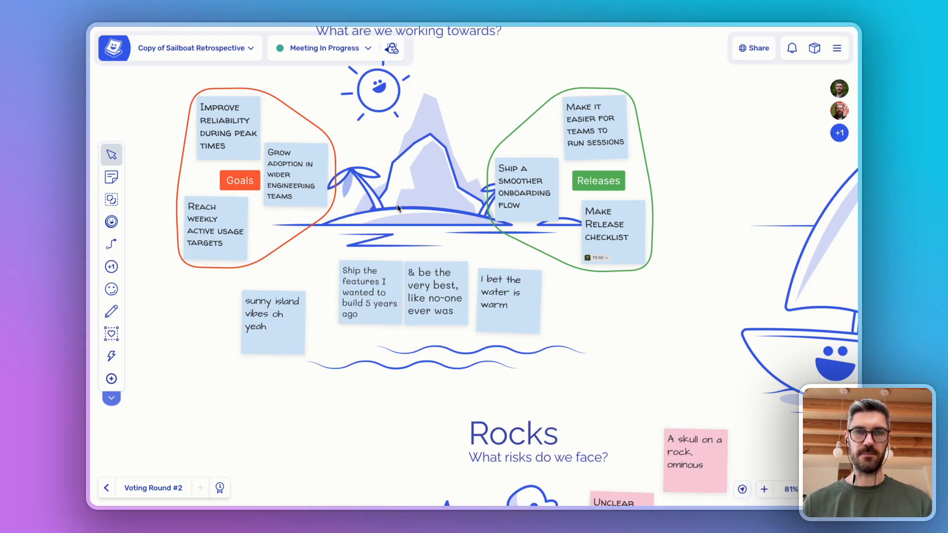
left_click(346, 54)
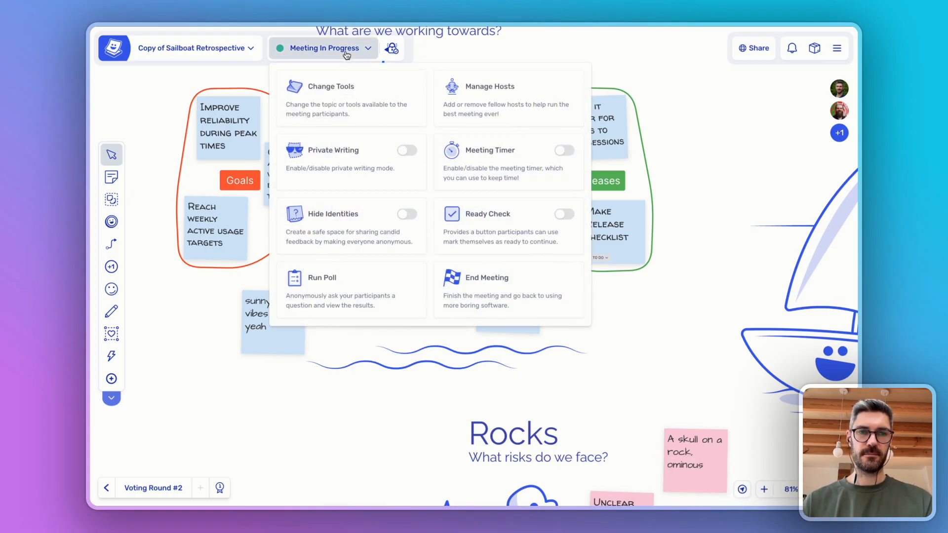
left_click(403, 150)
Step: Enable the Meeting Timer for the meeting and pause its countdown
left_click(565, 151)
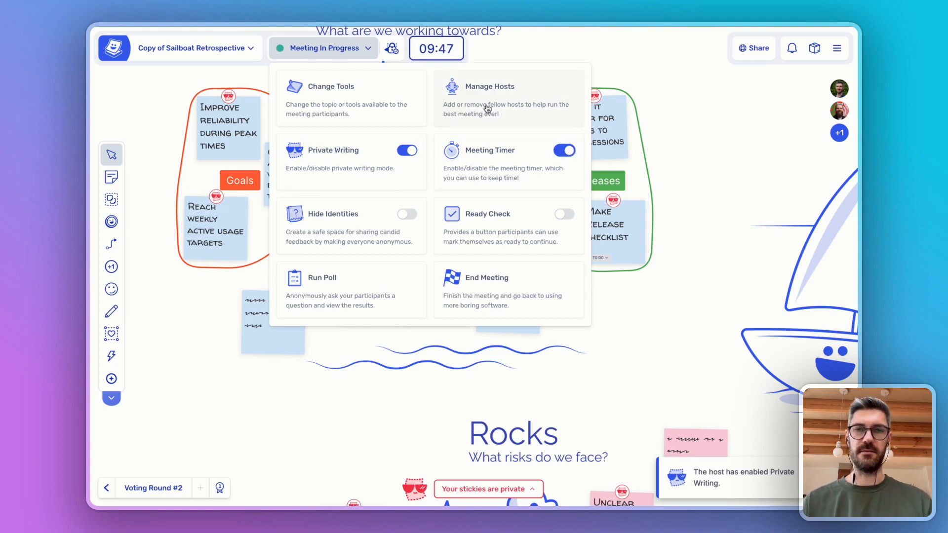
left_click(431, 49)
left_click(417, 76)
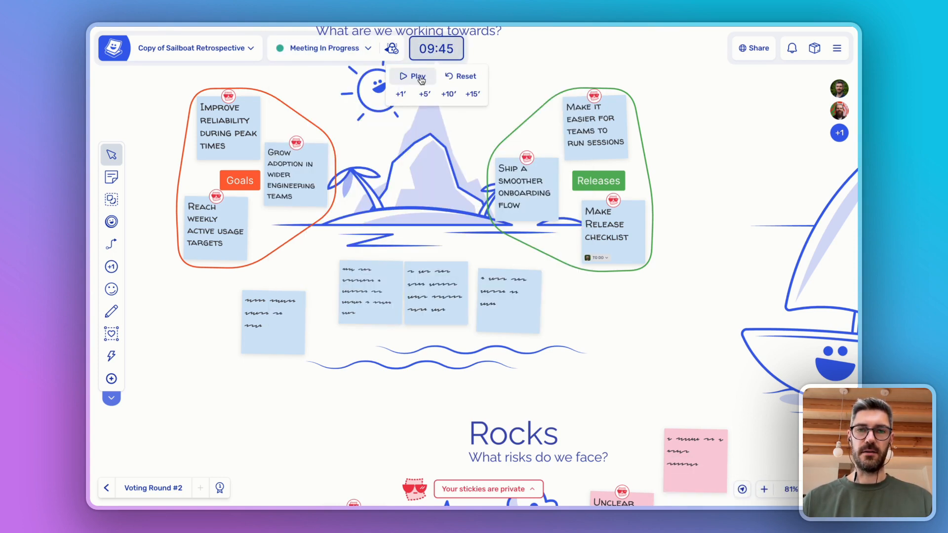
Step: Try resetting and restarting the timer's countdown, and turn the Meeting Timer off
left_click(462, 76)
left_click(413, 79)
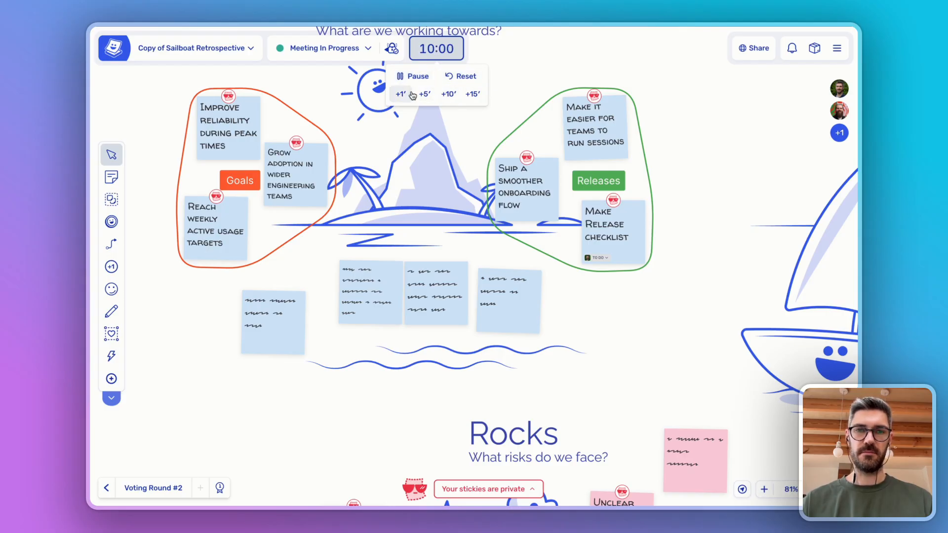
left_click(461, 77)
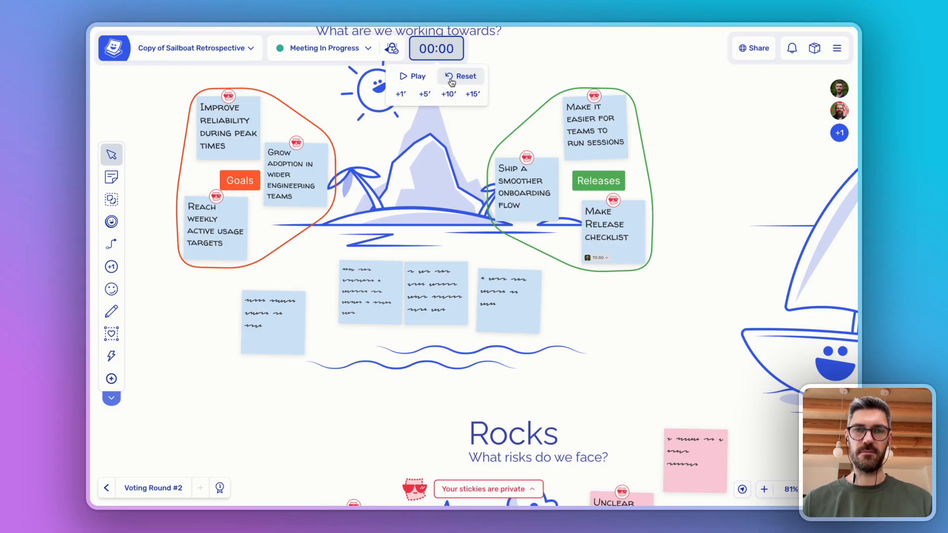
left_click(366, 51)
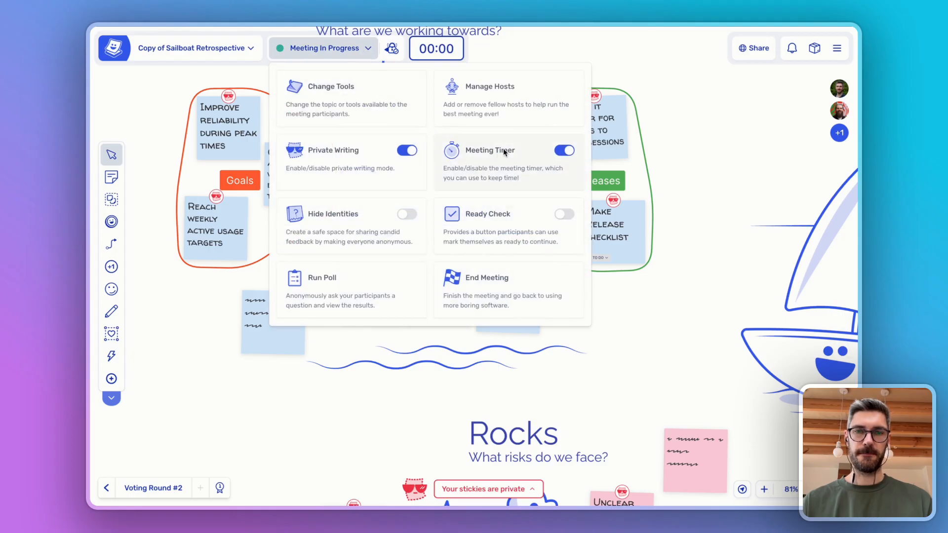
left_click(561, 151)
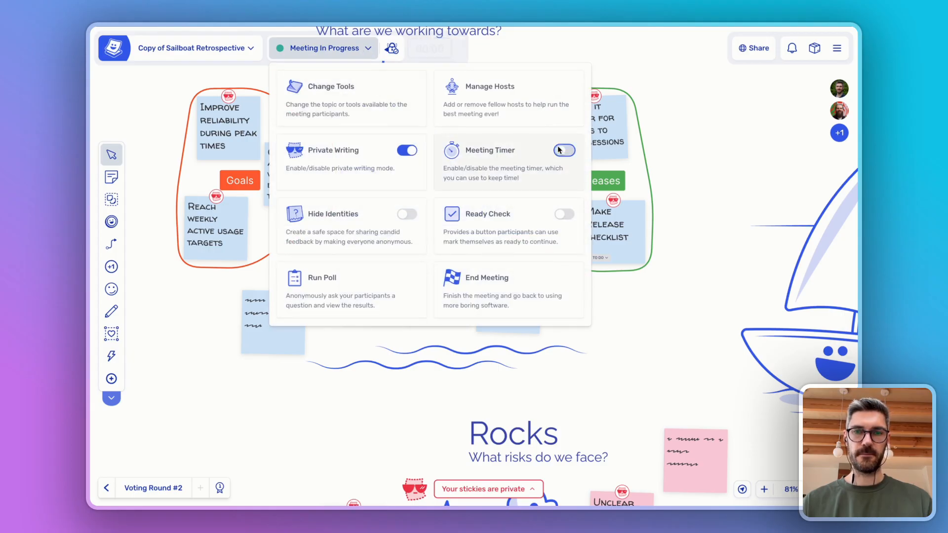
Step: Enable Hide Identities, check how the participant list is replaced, and turn the option off again
left_click(407, 215)
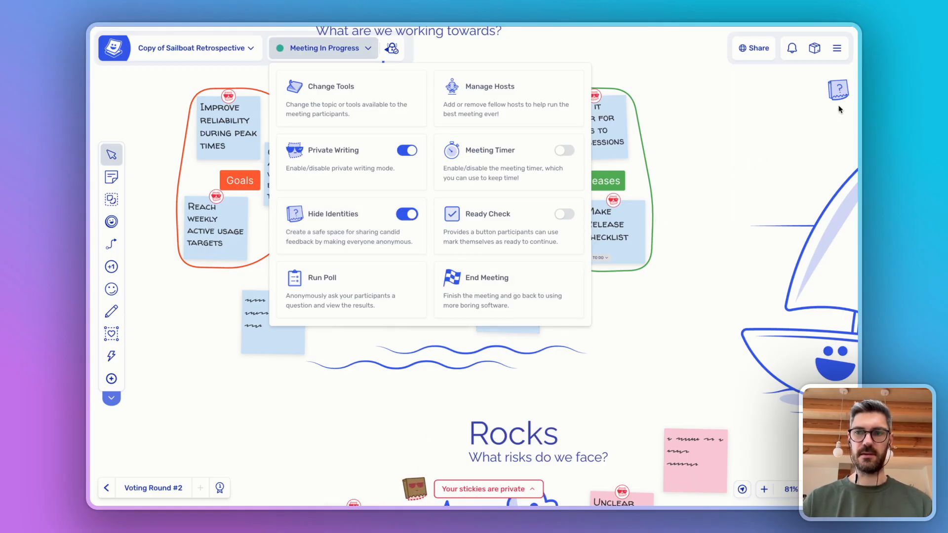
mouse_move(838, 103)
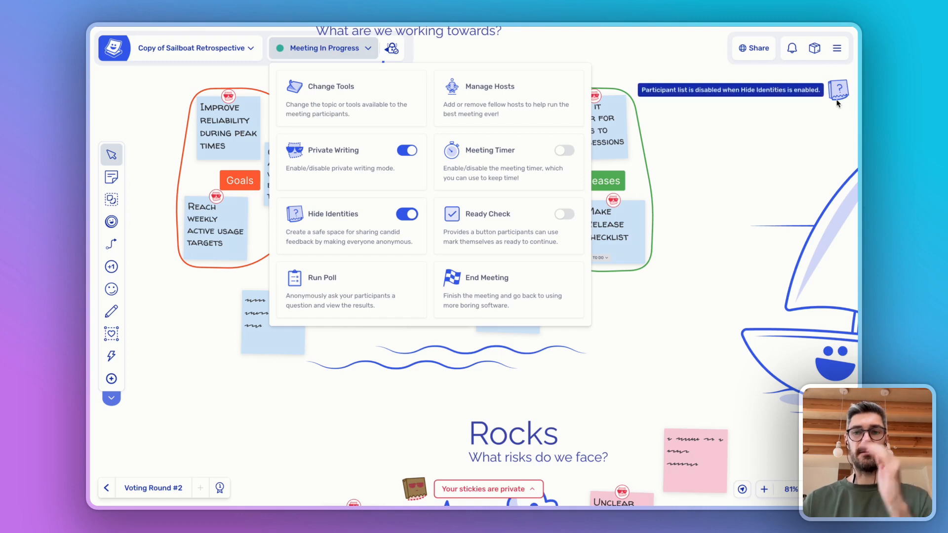
left_click(406, 215)
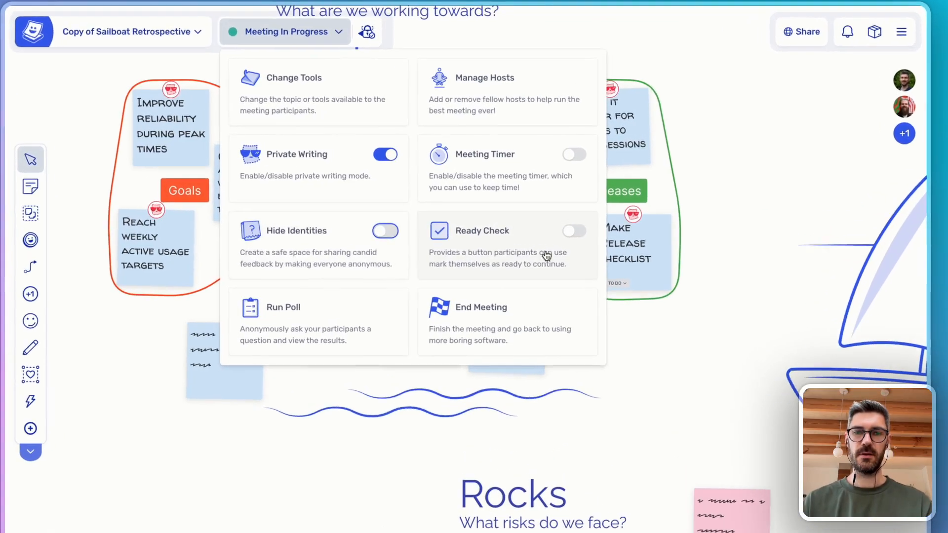
Step: Try Ready Check by marking yourself as ready and viewing who is still pending, and turn it off again
left_click(580, 242)
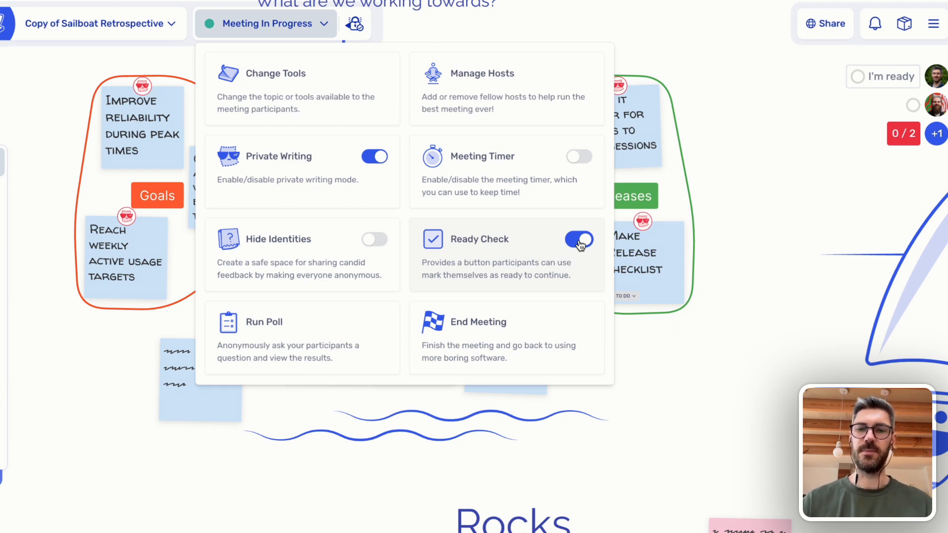
left_click(883, 79)
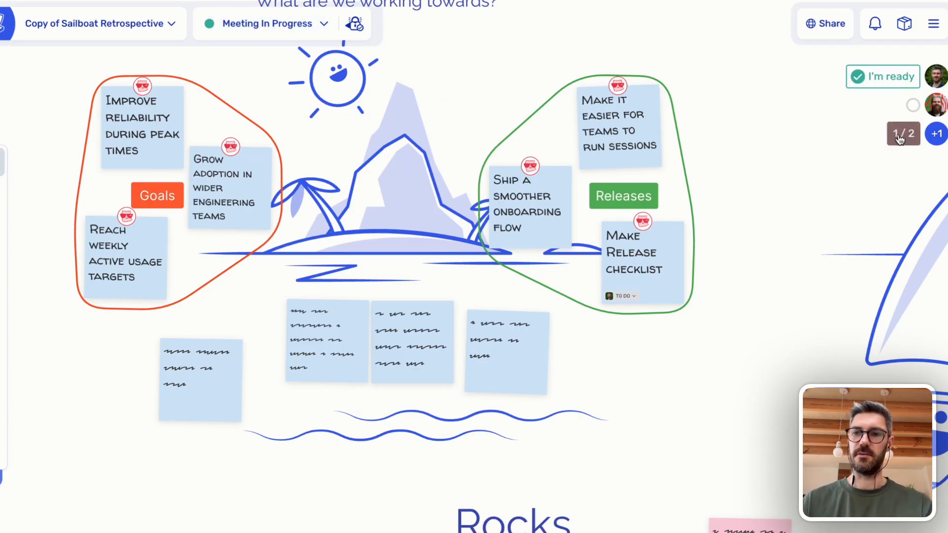
mouse_move(905, 139)
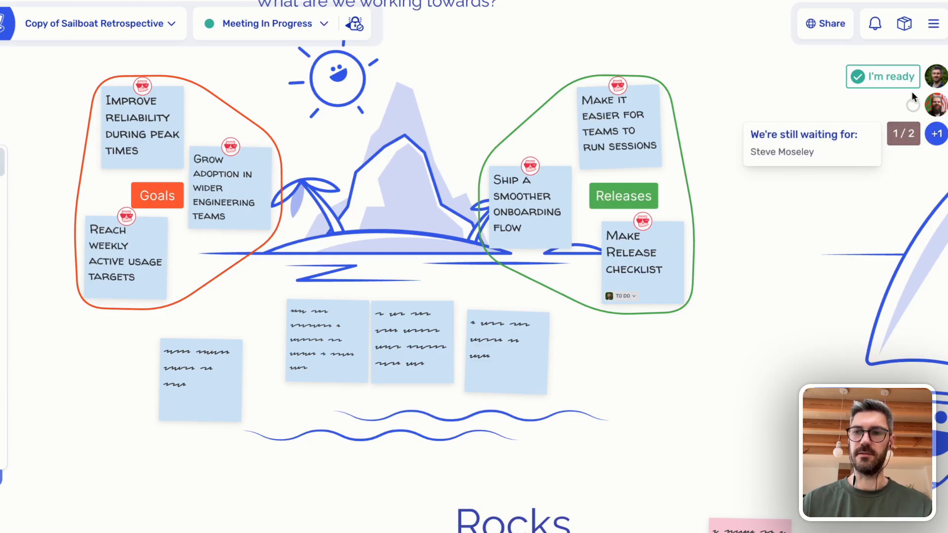
left_click(285, 27)
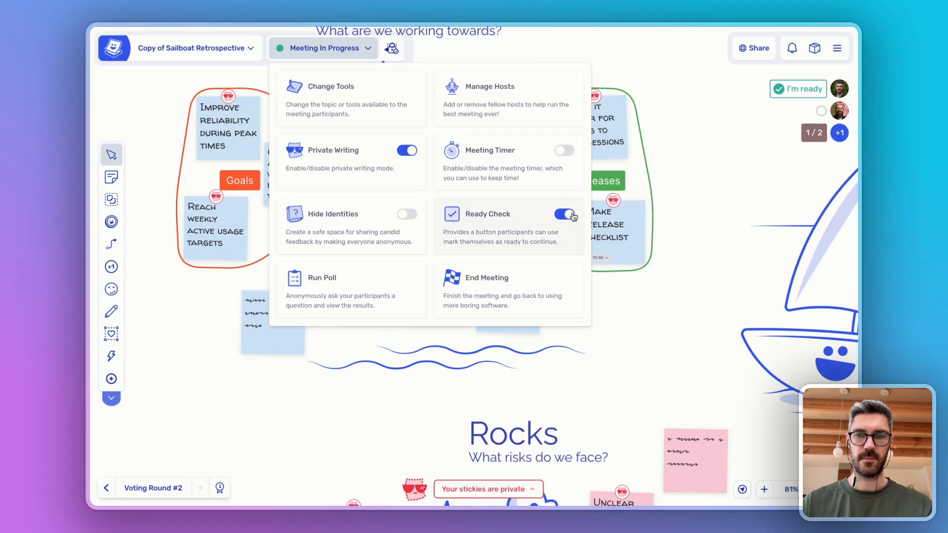
left_click(571, 214)
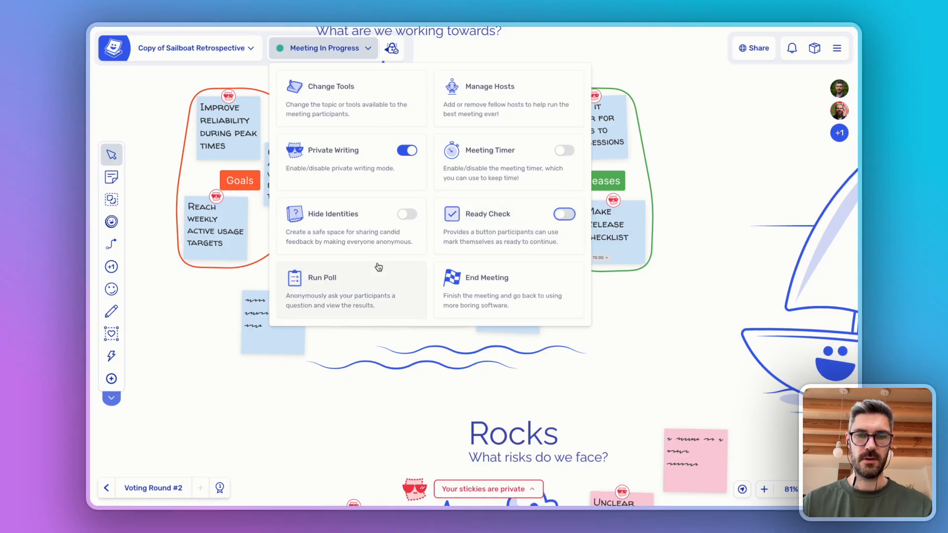
Step: Look through the setup forms for Single Choice, Multiple Choice and Number Scale polls, leaving without starting one
left_click(365, 285)
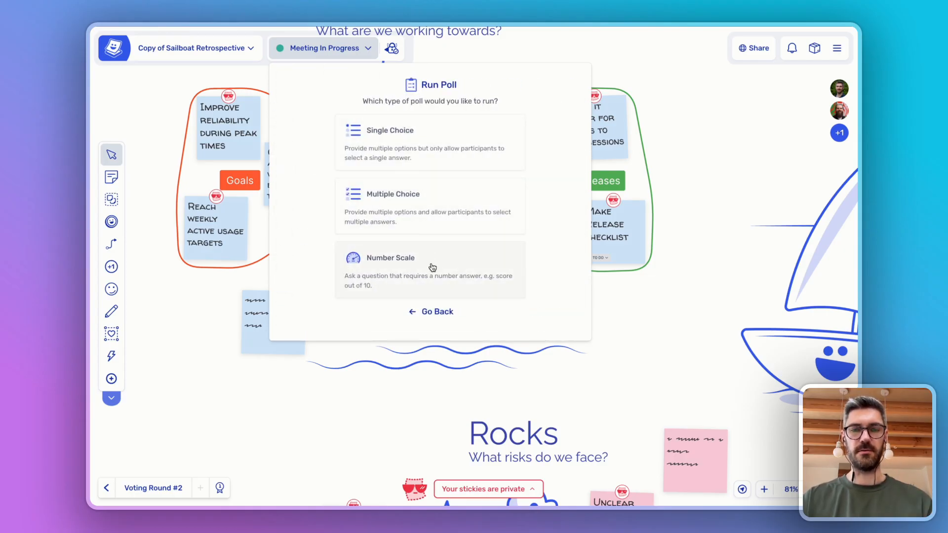
left_click(427, 148)
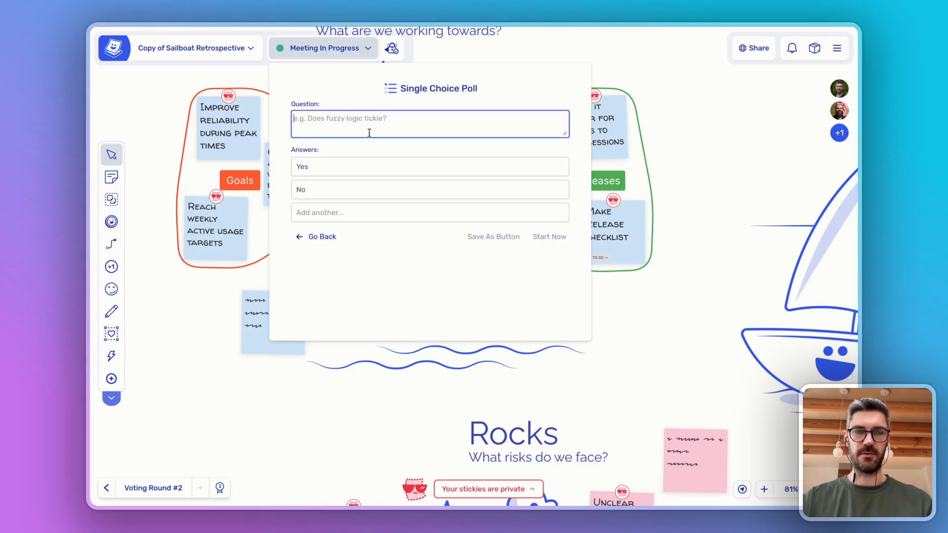
left_click(322, 237)
left_click(418, 200)
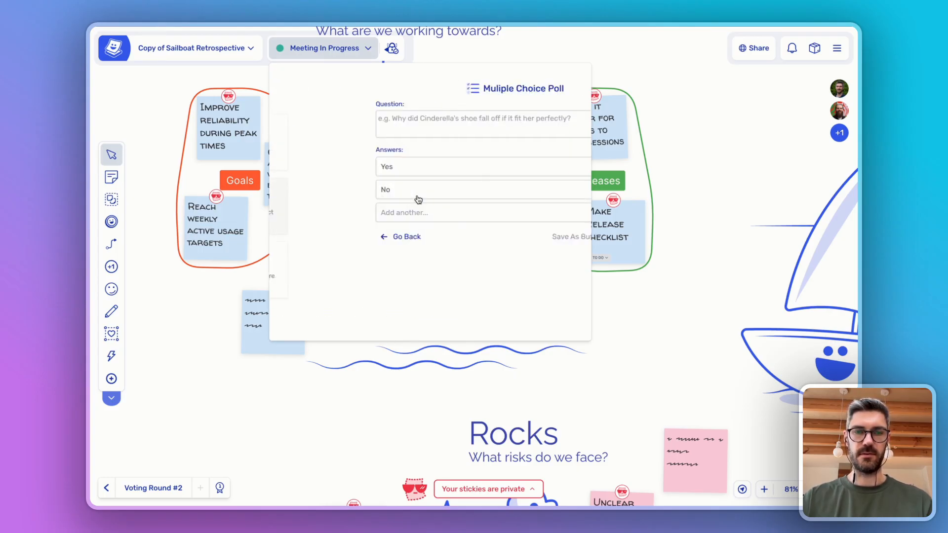
left_click(322, 236)
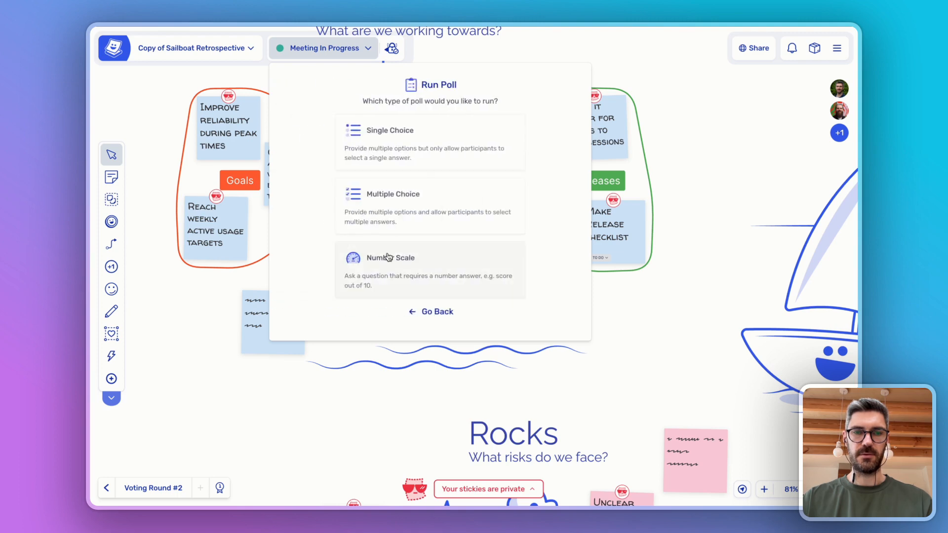
left_click(415, 268)
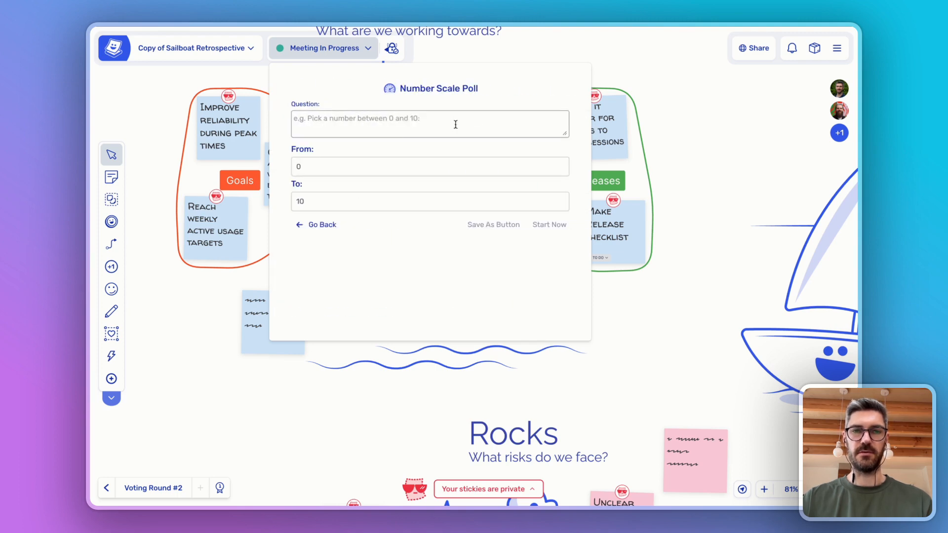
left_click(334, 157)
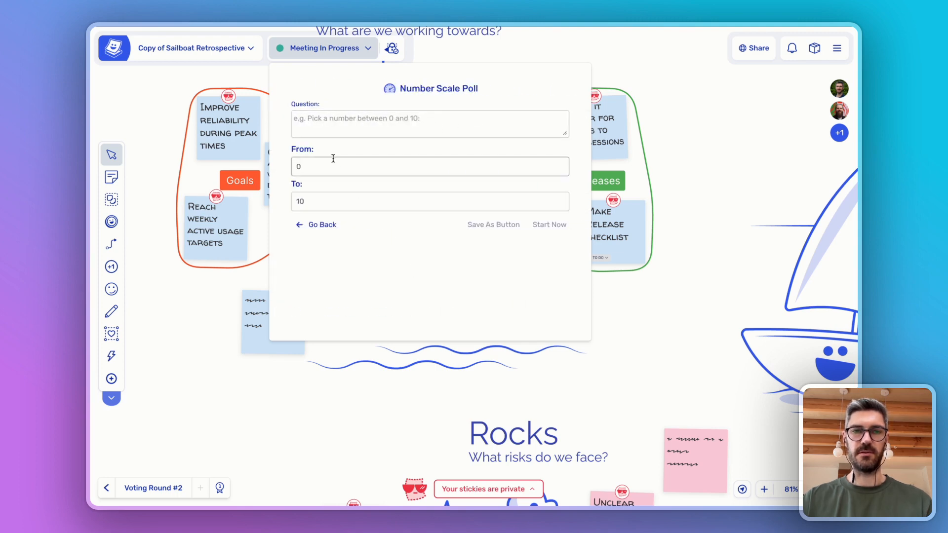
left_click(320, 224)
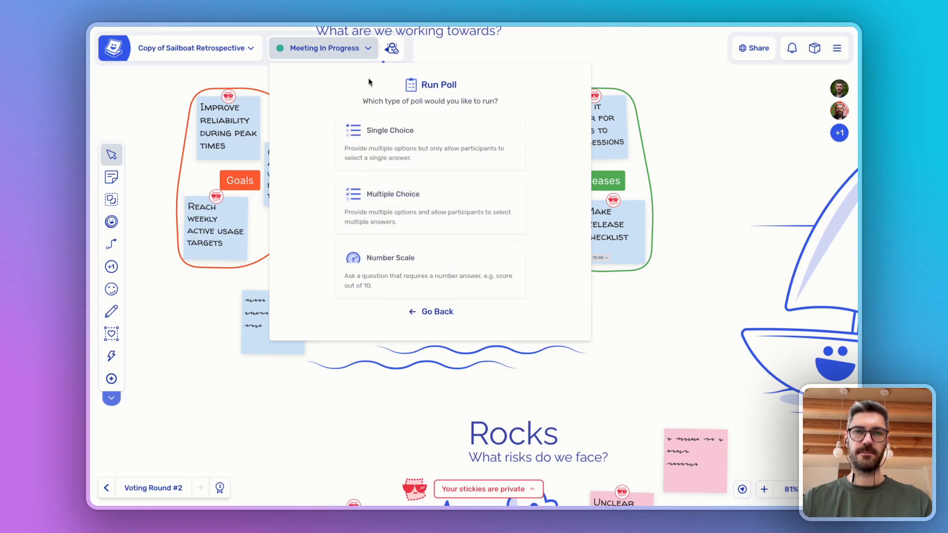
left_click(355, 54)
left_click(345, 54)
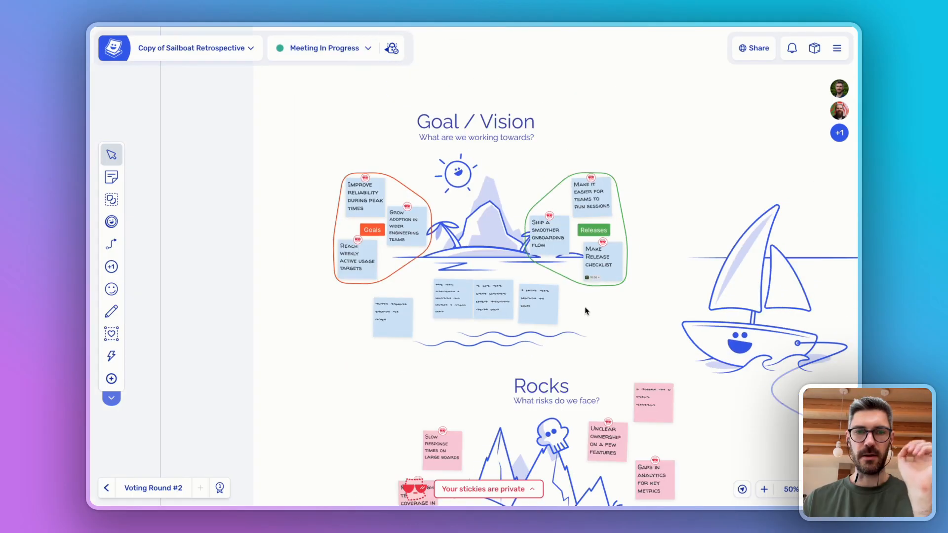
Step: Examine the whole Sailboat Retrospective board, pointing out the Goals and Releases groups and the stickies in the Rocks area
scroll(584, 306, "down", 5)
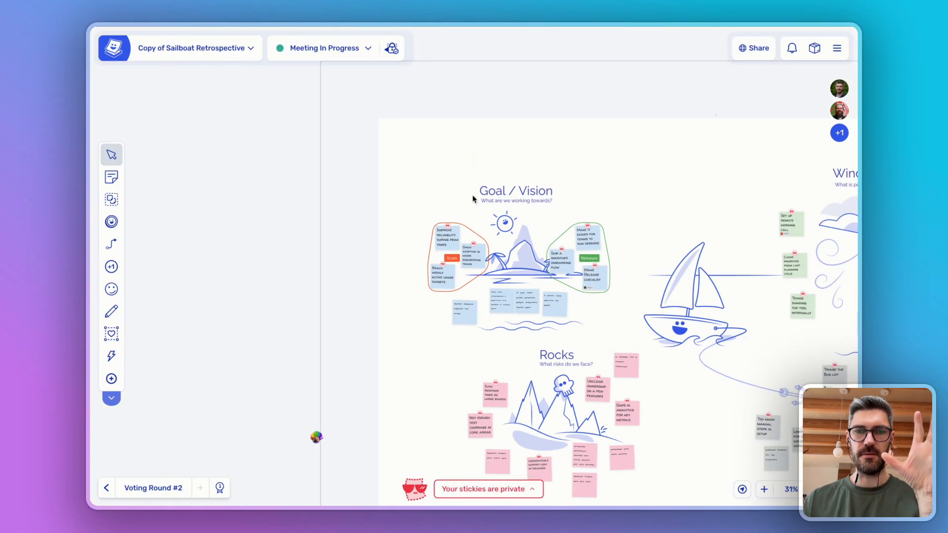
left_click_drag(442, 102, 275, 90)
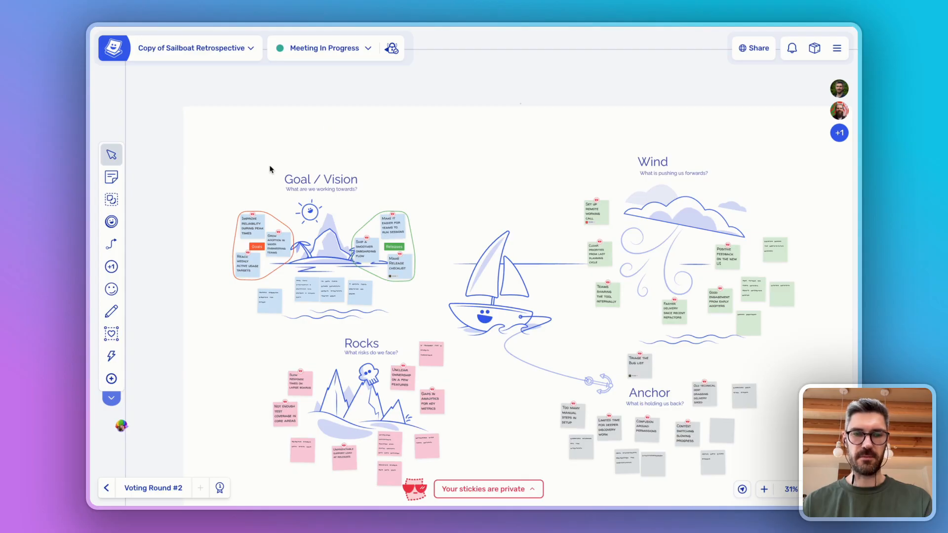
left_click(392, 233)
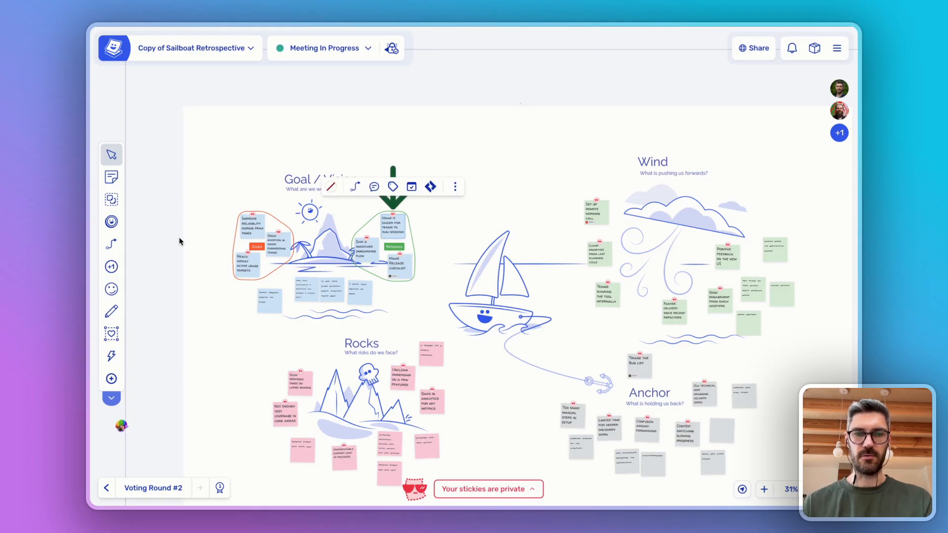
left_click(164, 247)
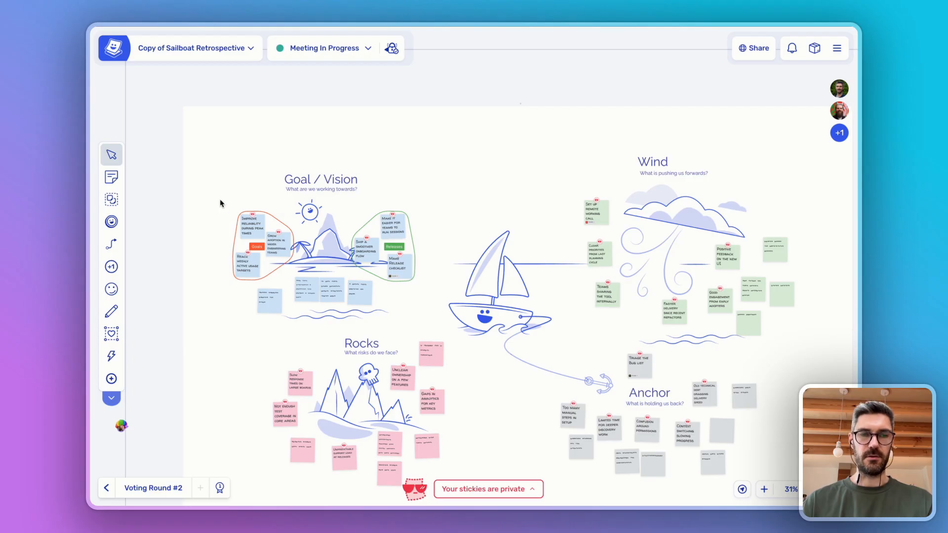
left_click_drag(220, 199, 307, 289)
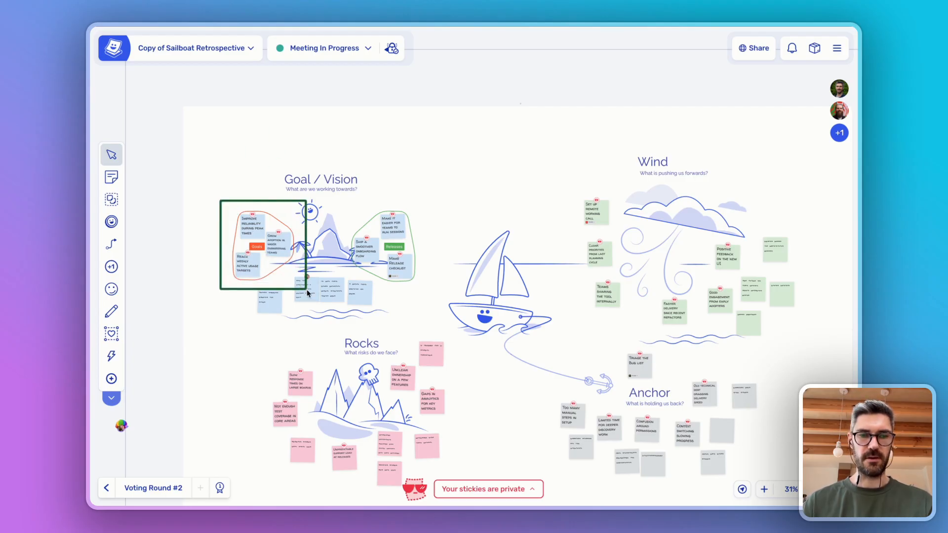
left_click_drag(342, 197, 425, 277)
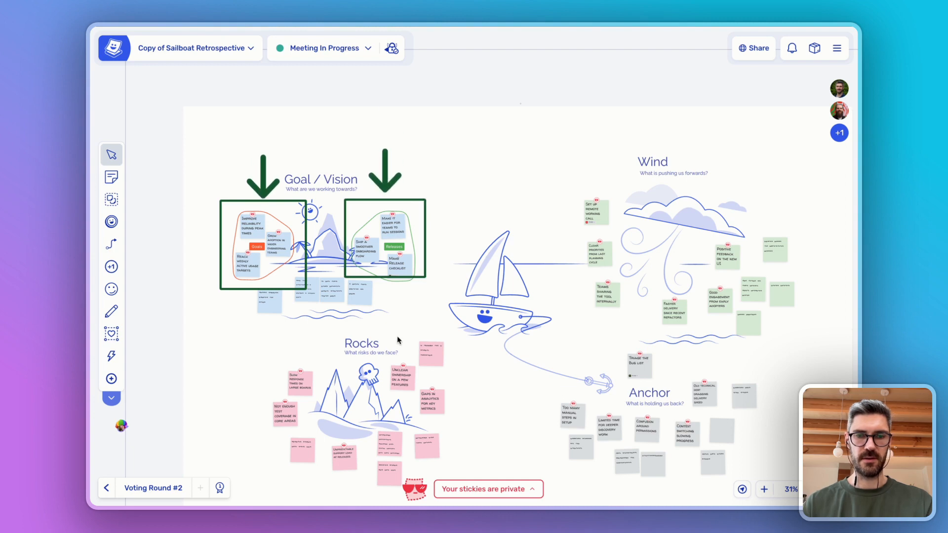
left_click_drag(387, 338, 469, 418)
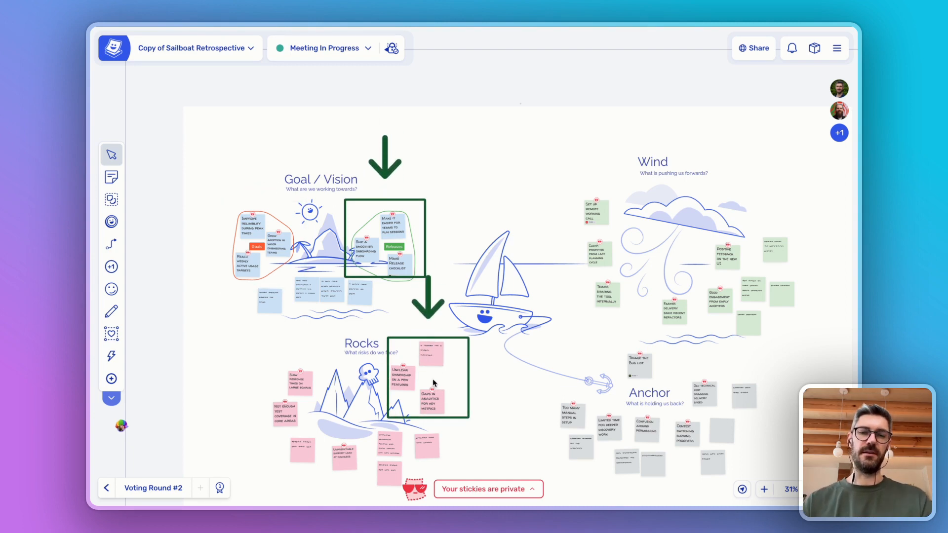
scroll(432, 378, "down", 3)
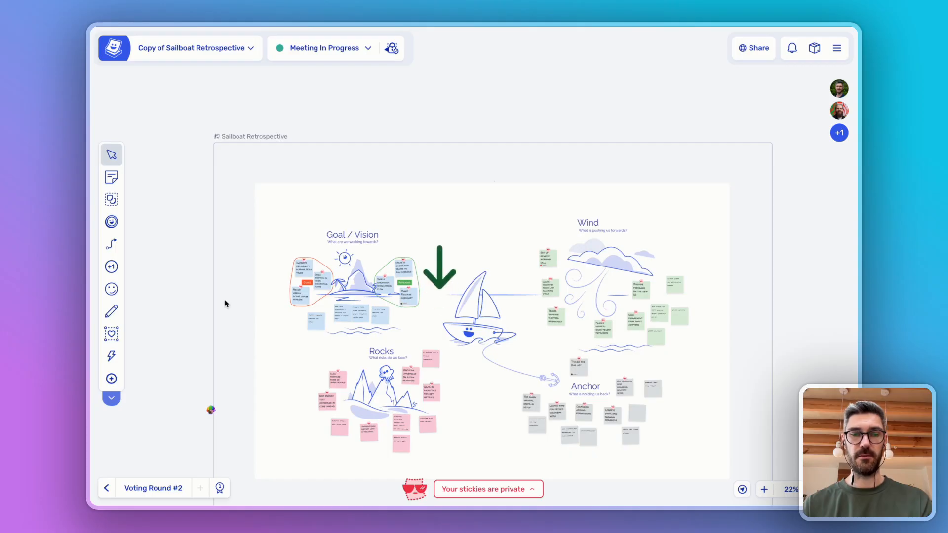
left_click_drag(471, 285, 825, 261)
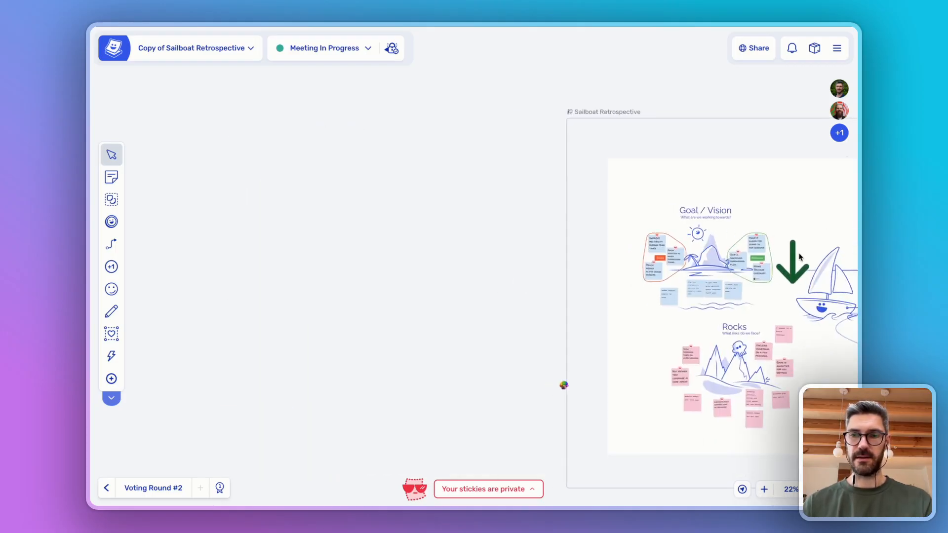
scroll(795, 258, "up", 10)
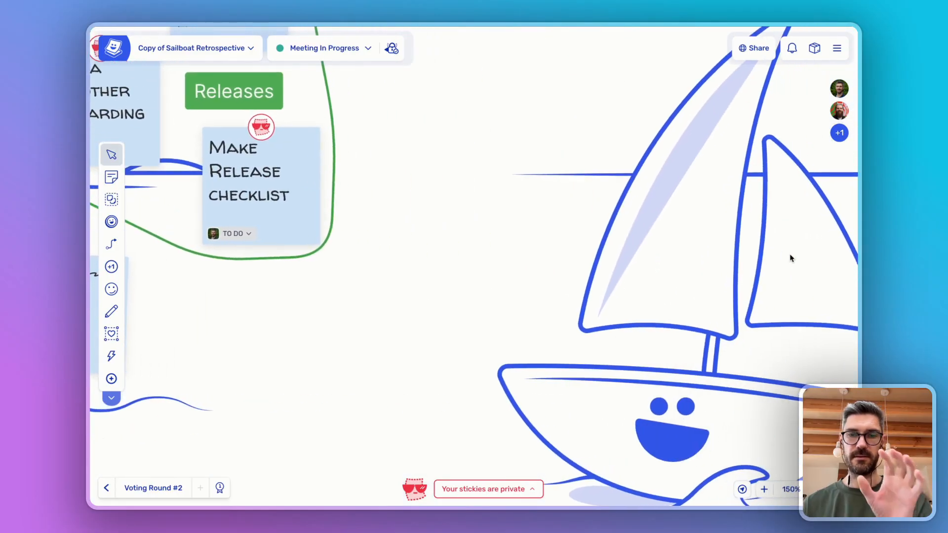
Step: Draw temporary marks with the Vanishing Pen, circling stickies in Goal / Vision and Rocks and adding an arrow to the Releases group
scroll(483, 243, "down", 10)
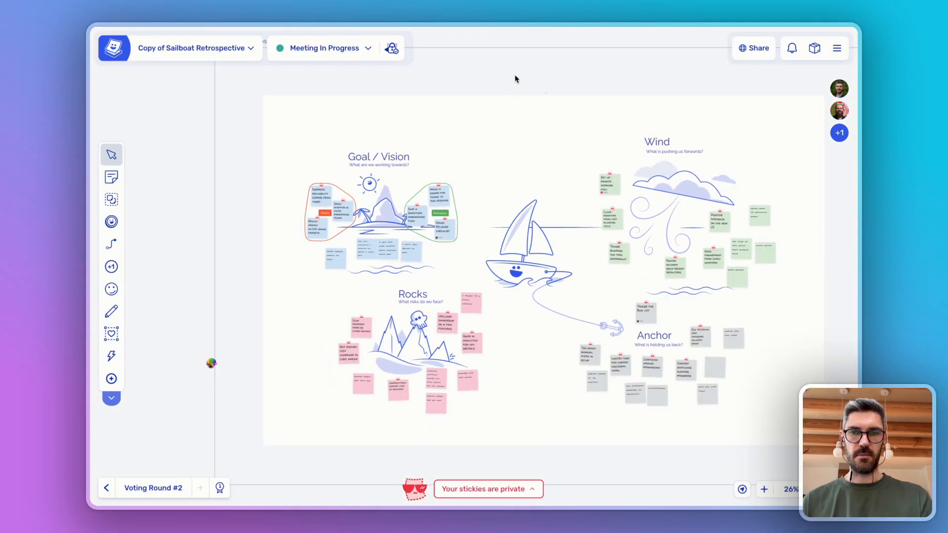
left_click_drag(493, 81, 457, 91)
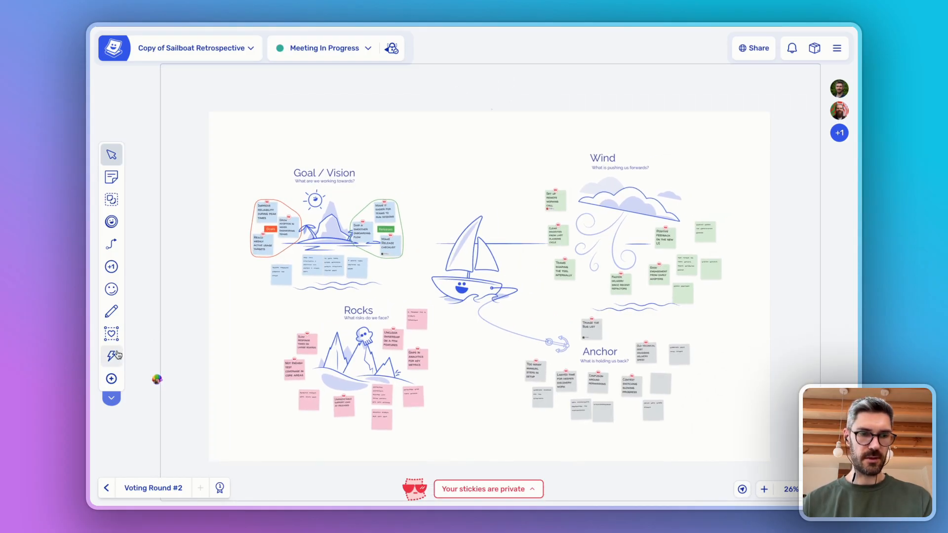
left_click(110, 358)
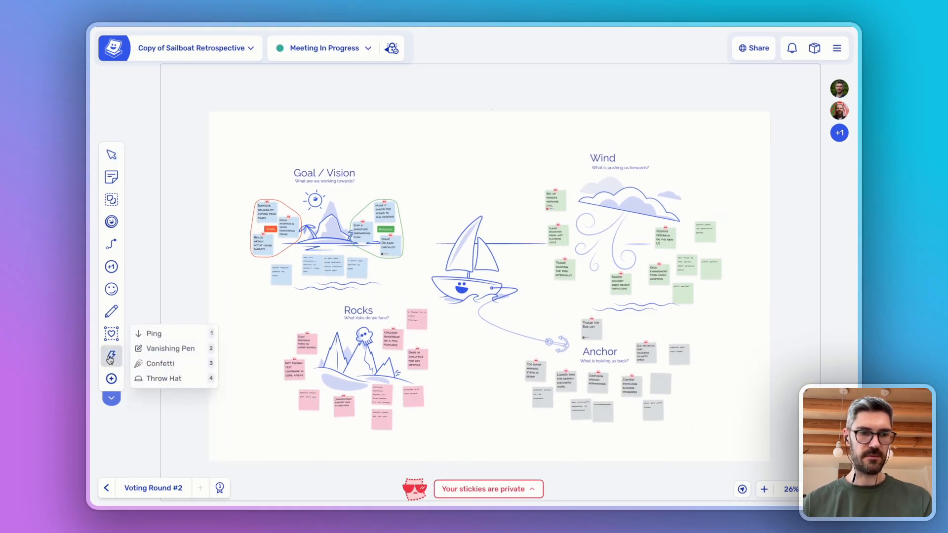
left_click(183, 349)
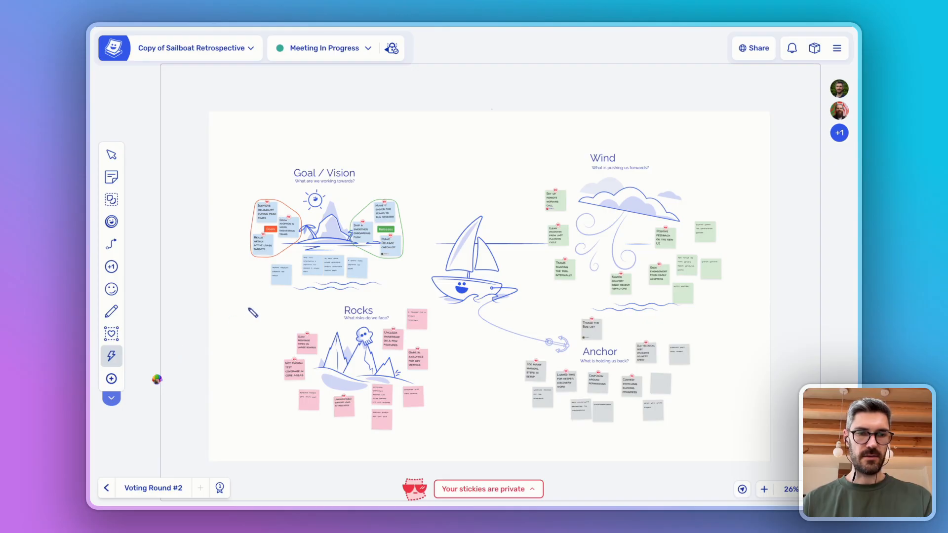
mouse_move(249, 309)
left_mouse_down()
mouse_move(252, 285)
mouse_move(322, 286)
left_mouse_up()
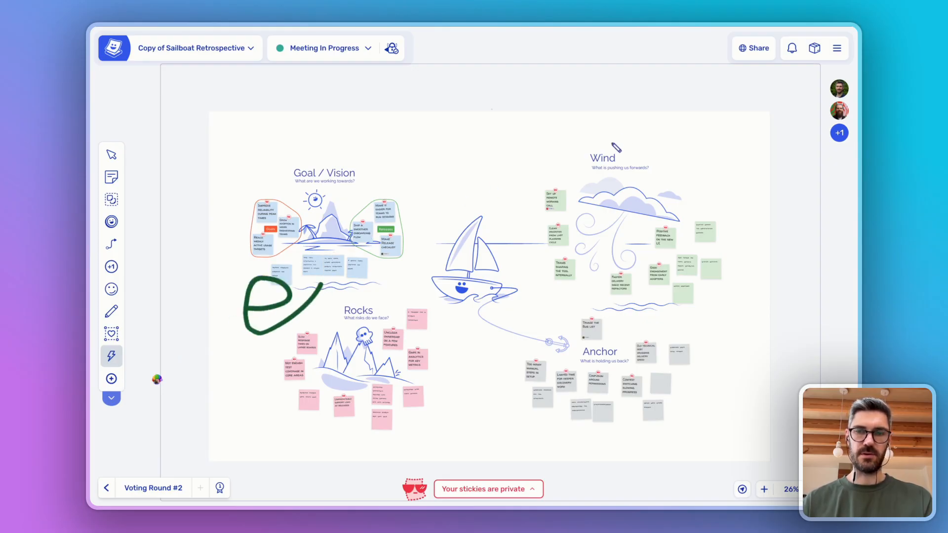
left_click(839, 50)
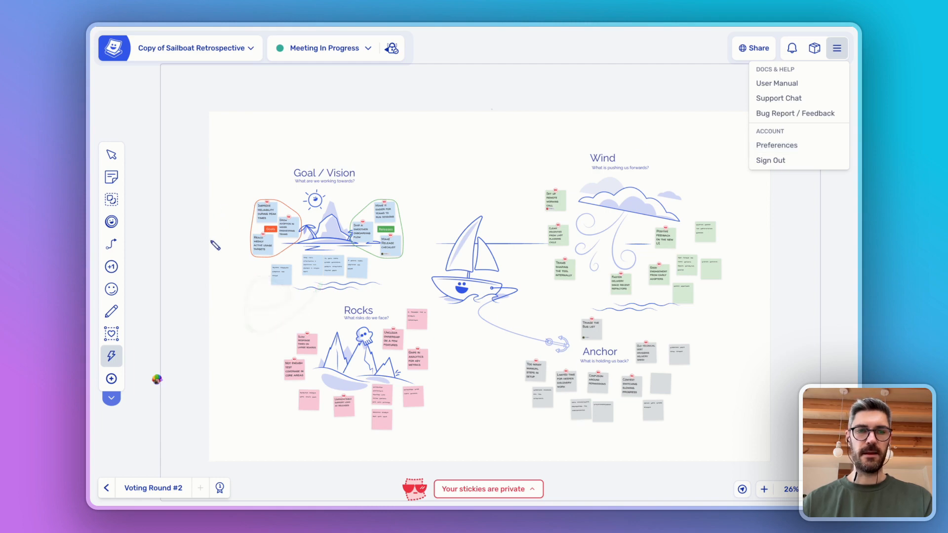
left_click(116, 162)
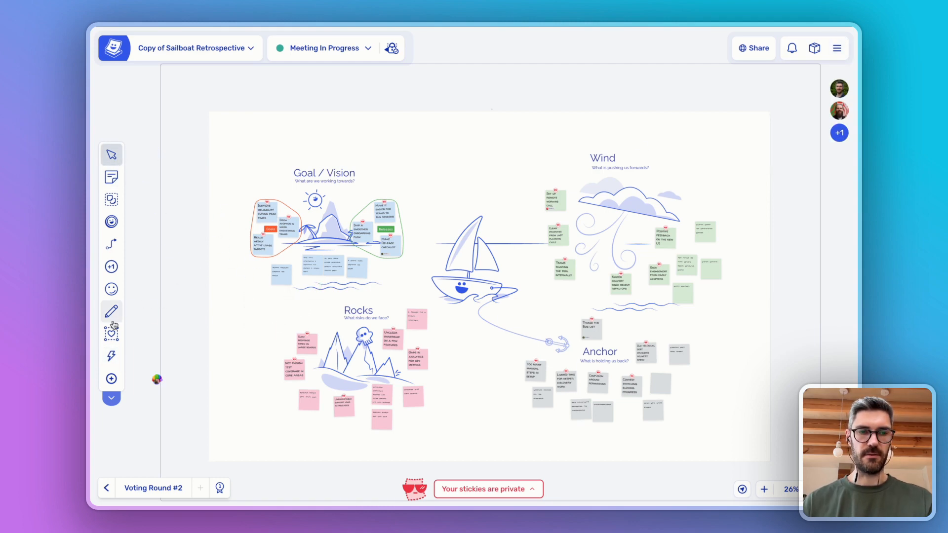
left_click(124, 355)
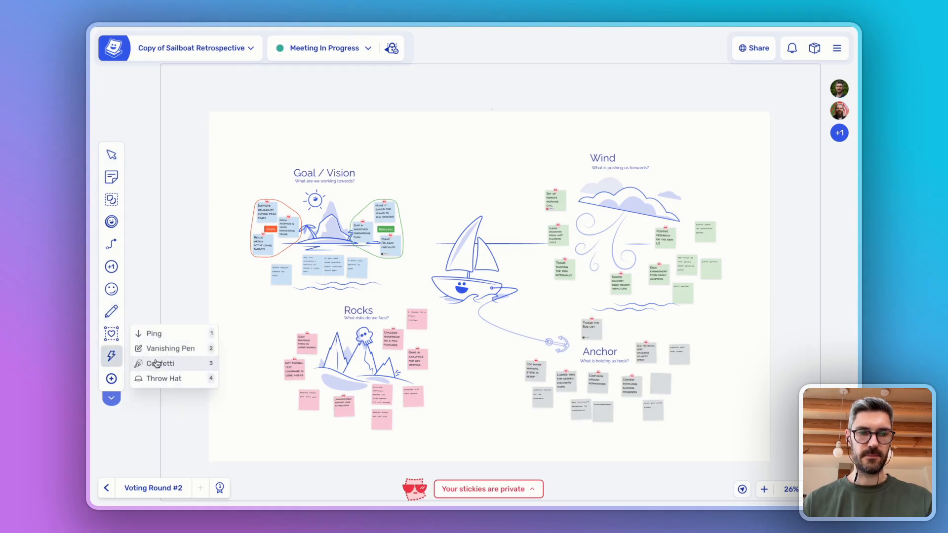
left_click(157, 378)
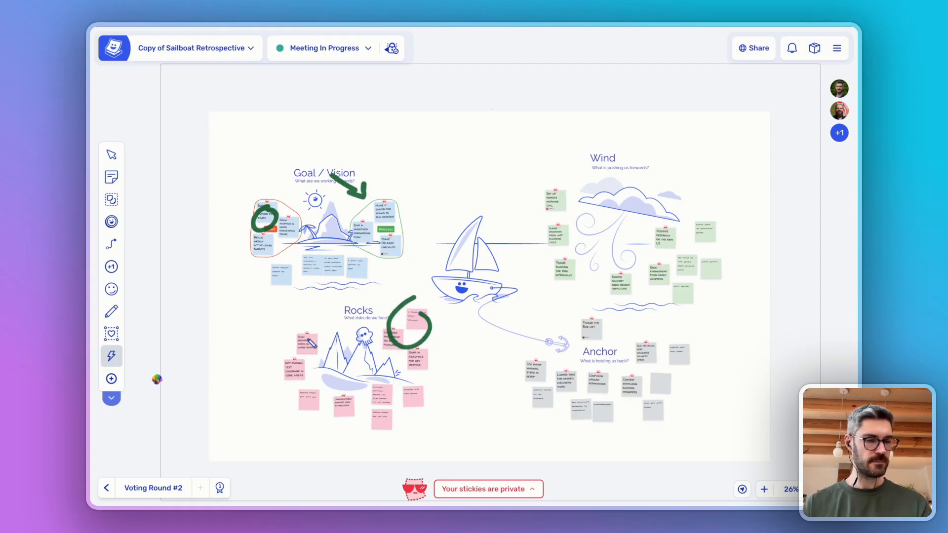
Step: Bring everyone in the meeting to your own view of the whole Sailboat Retrospective board
scroll(141, 201, "down", 2)
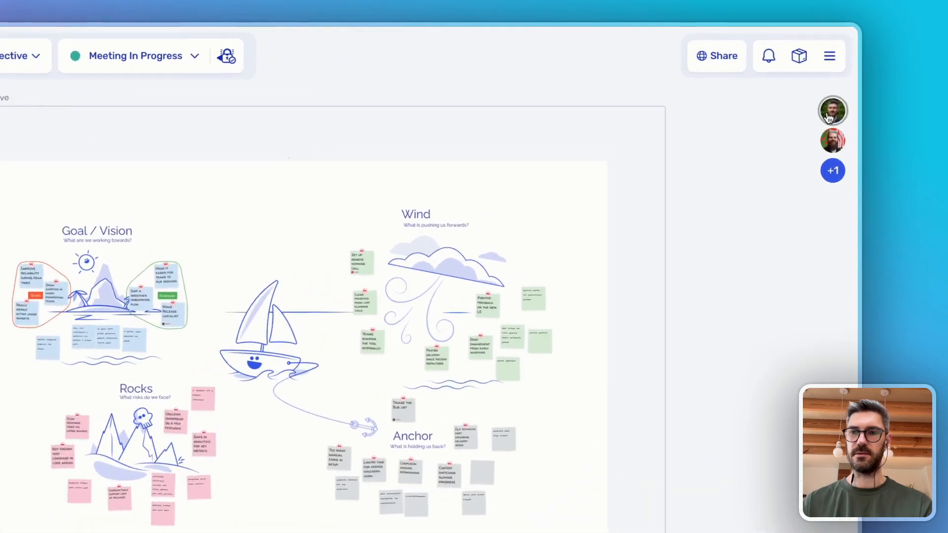
left_click(839, 90)
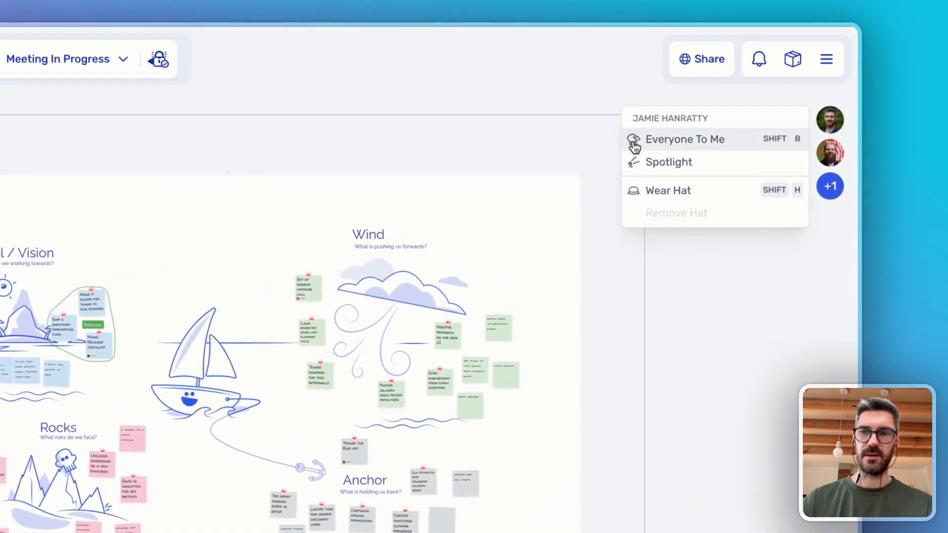
left_click(734, 148)
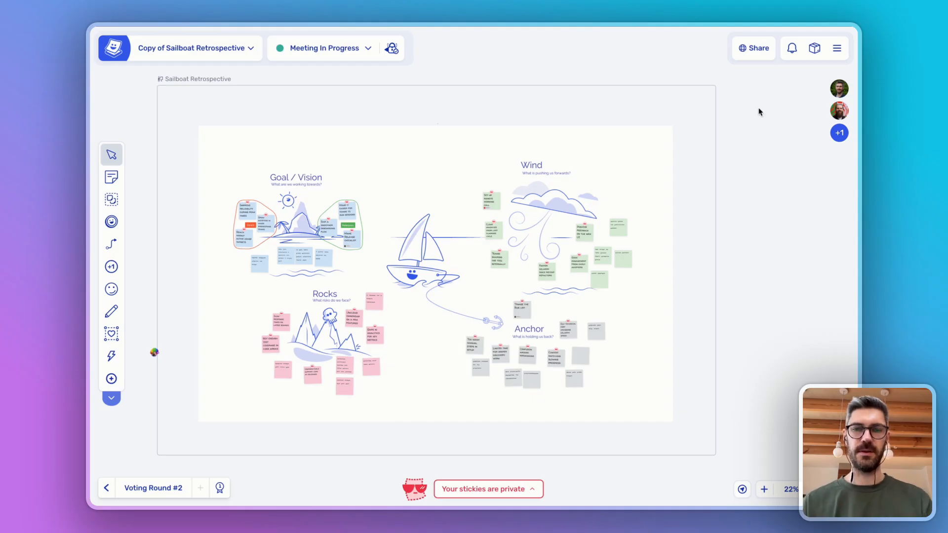
Step: Spotlight your own stickies in the Wind area and show the spotlight across the whole board
scroll(520, 202, "up", 5)
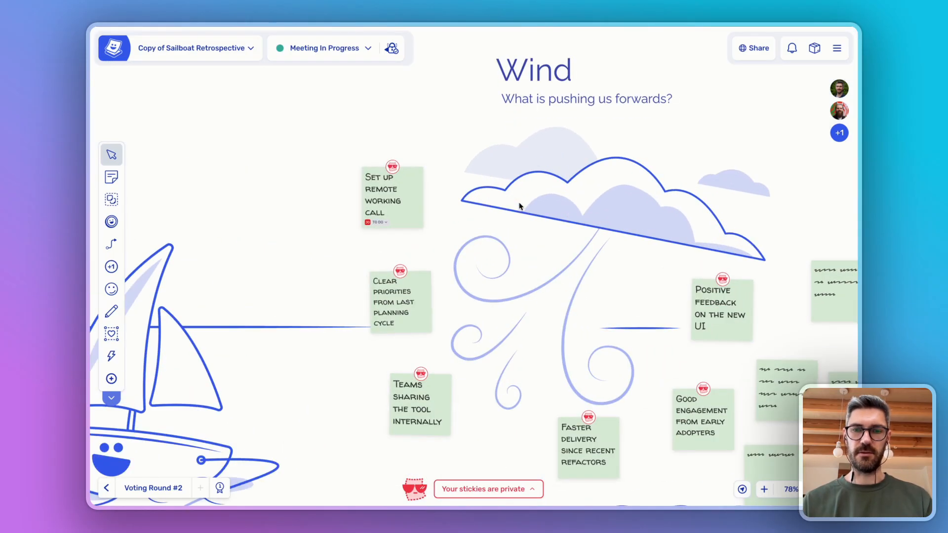
left_click_drag(519, 206, 474, 206)
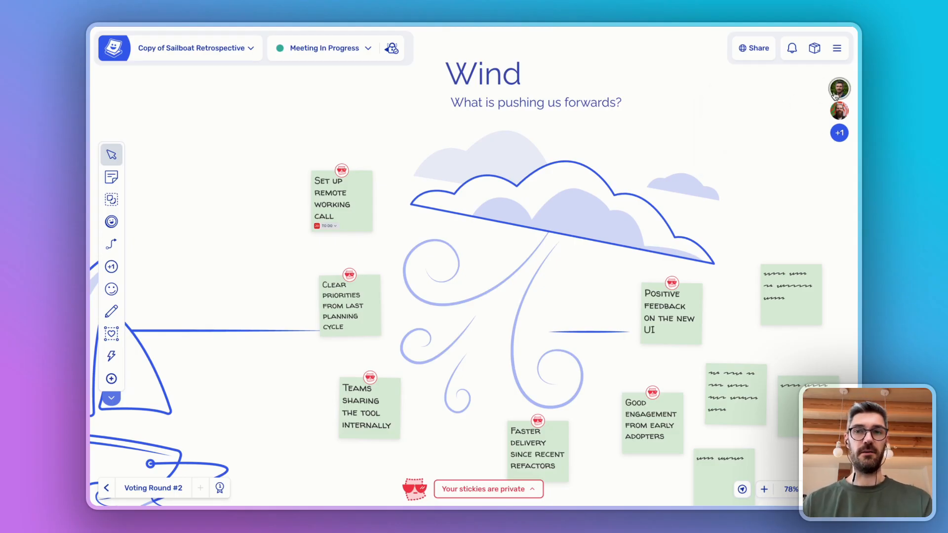
mouse_move(834, 94)
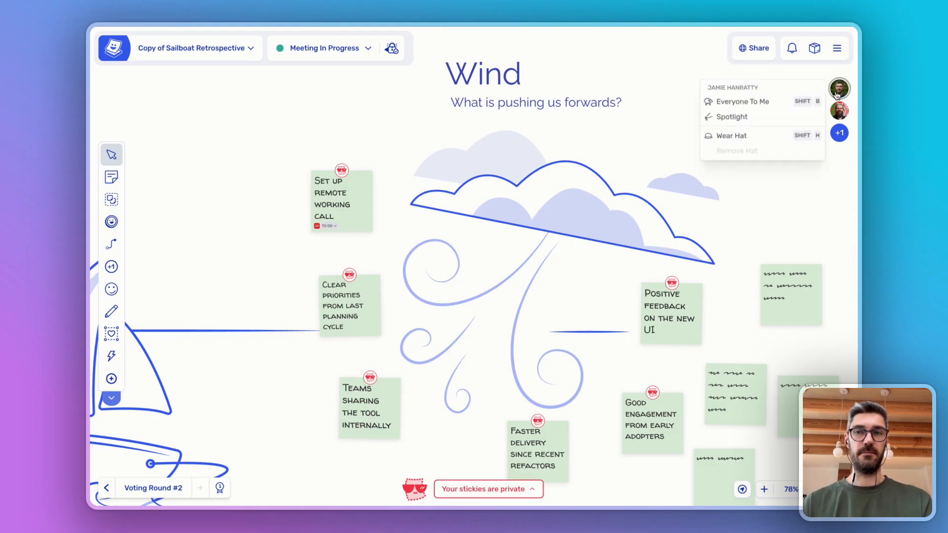
left_click(764, 123)
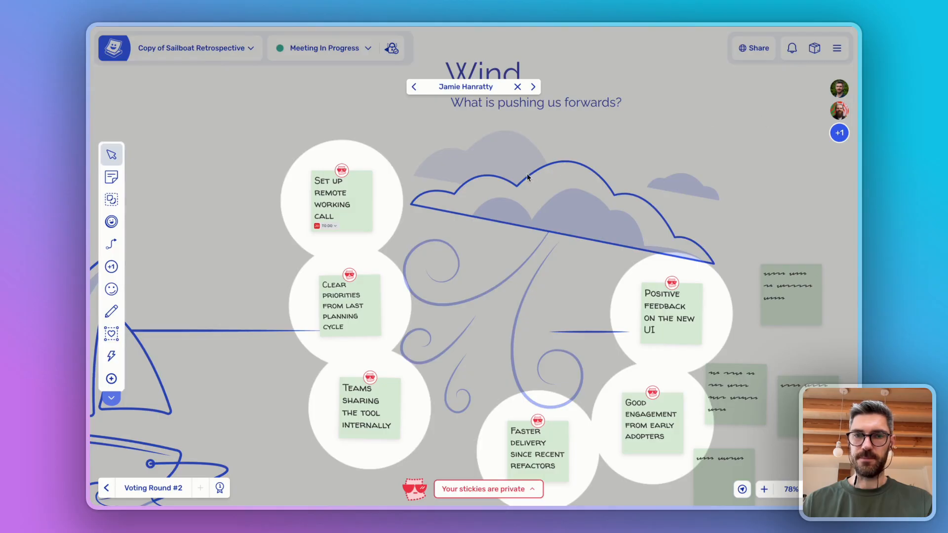
scroll(526, 173, "down", 5)
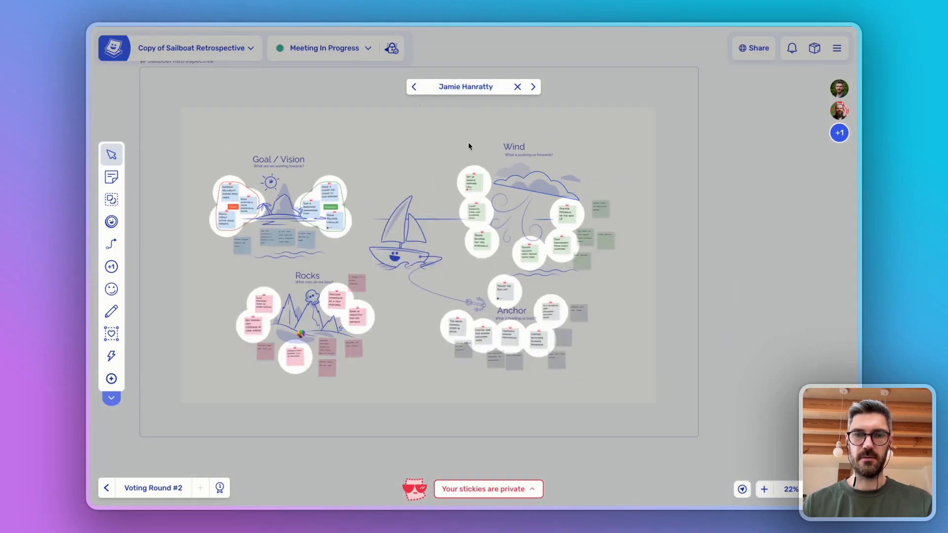
Step: Check the spotlight's Objects and Votes options and cycle the spotlight through each participant's stickies
left_click(466, 87)
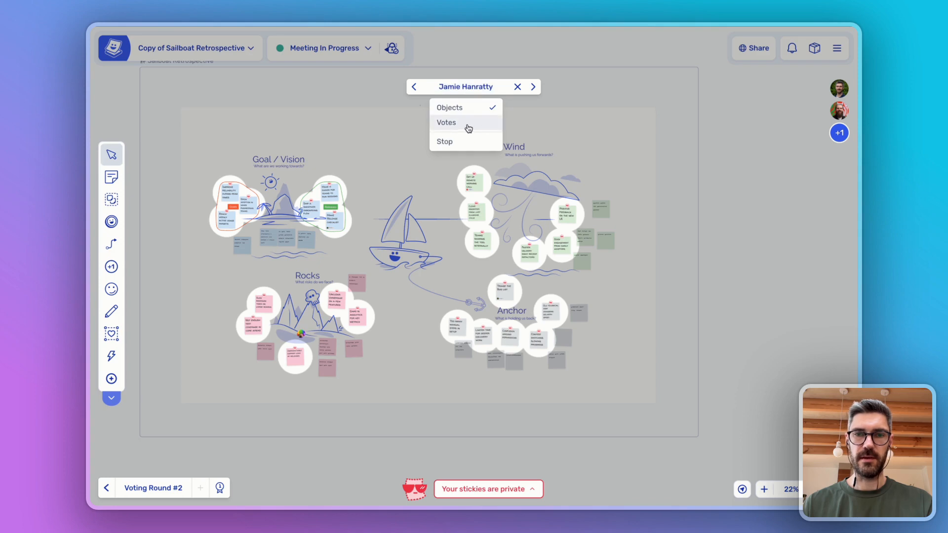
left_click(533, 88)
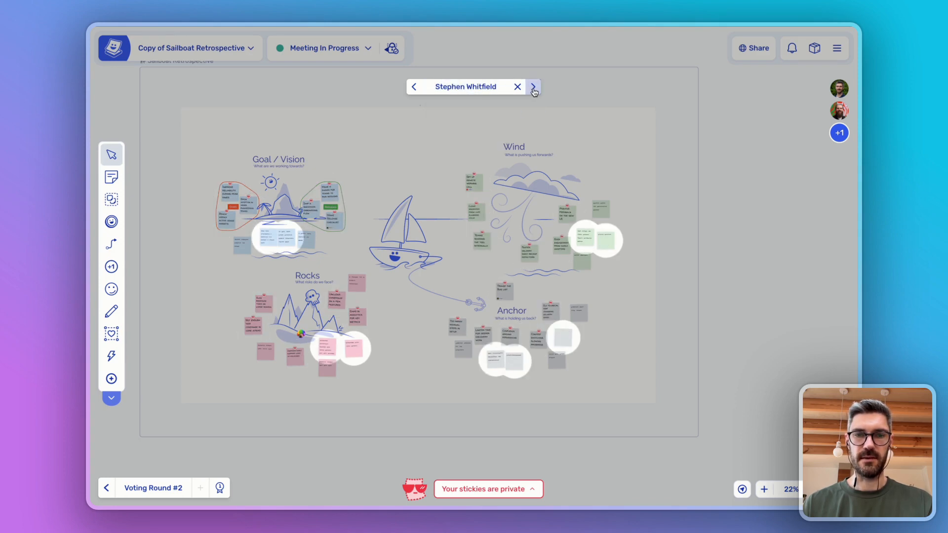
left_click(533, 88)
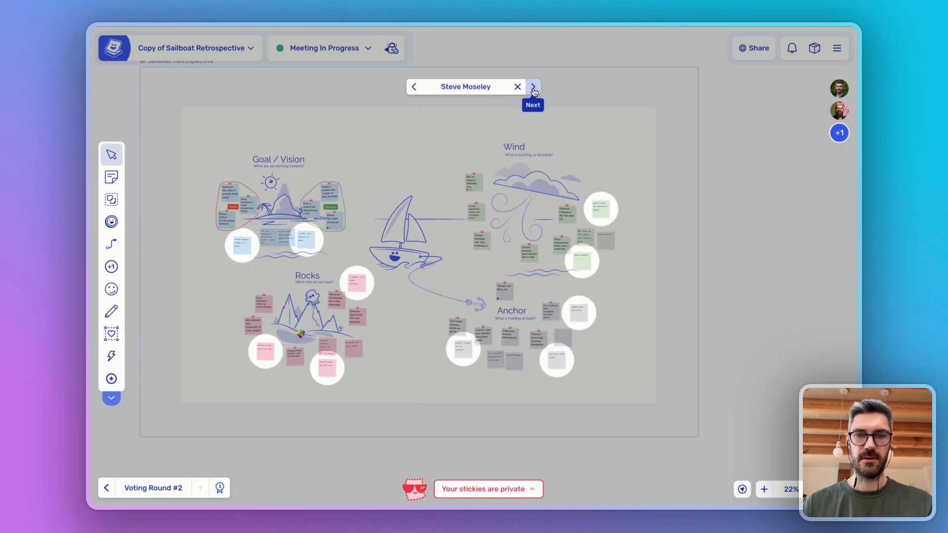
left_click(533, 88)
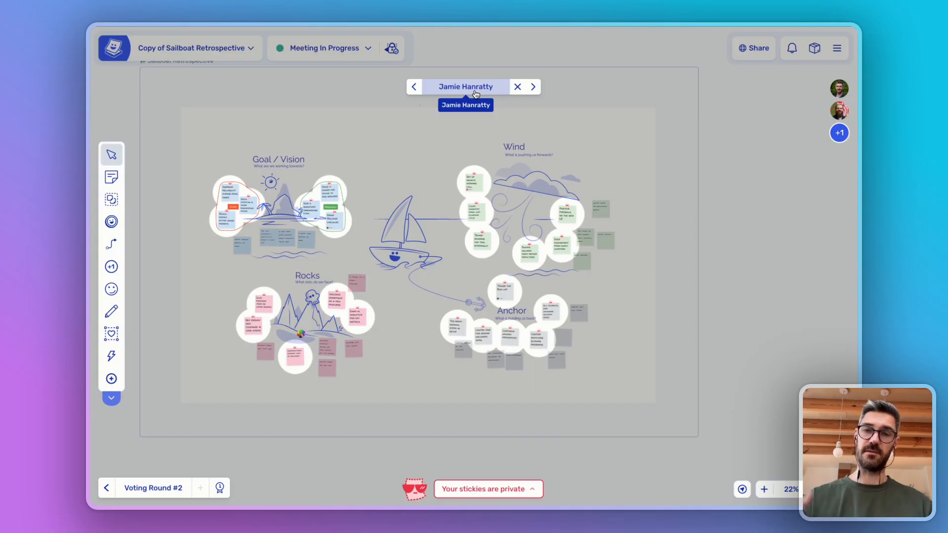
left_click(533, 88)
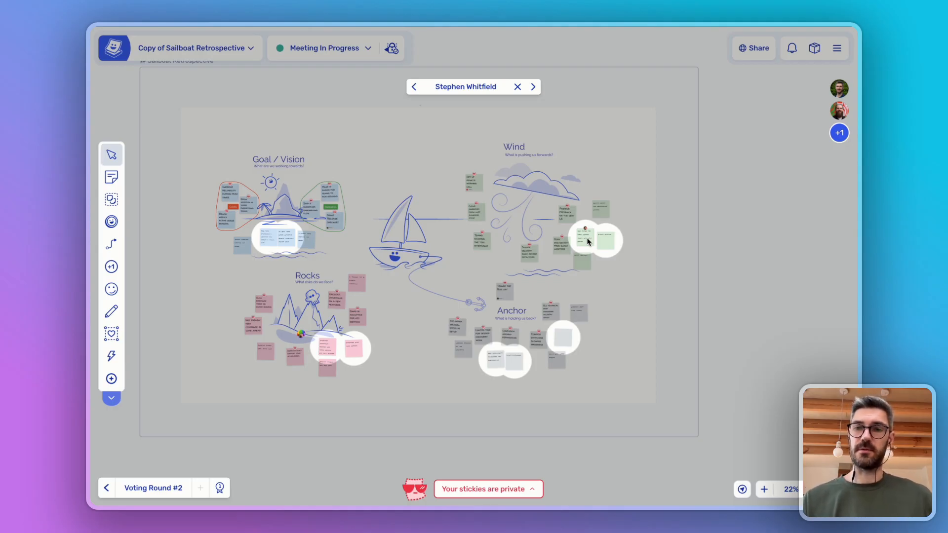
Step: Try the gumball machine hat on your own avatar and switch to the sleeping cat hat
left_click(839, 88)
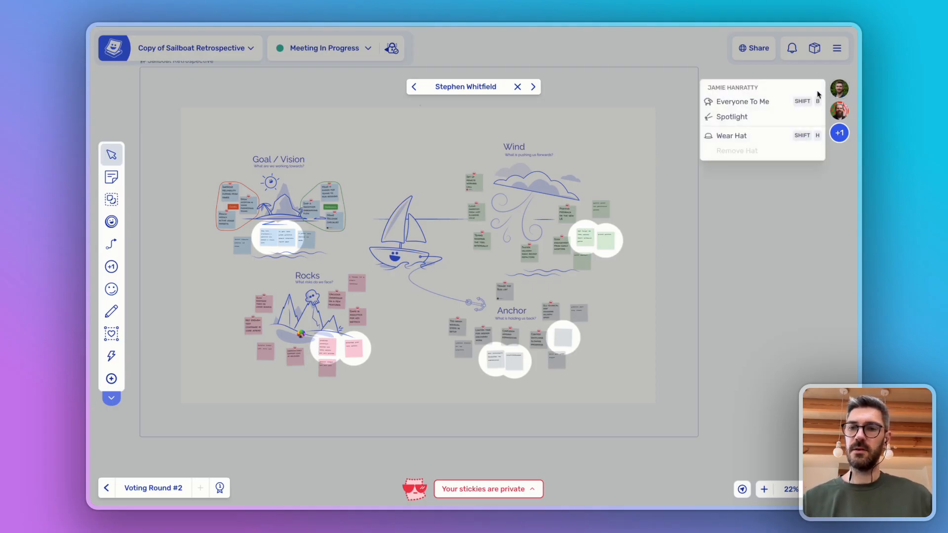
left_click(763, 140)
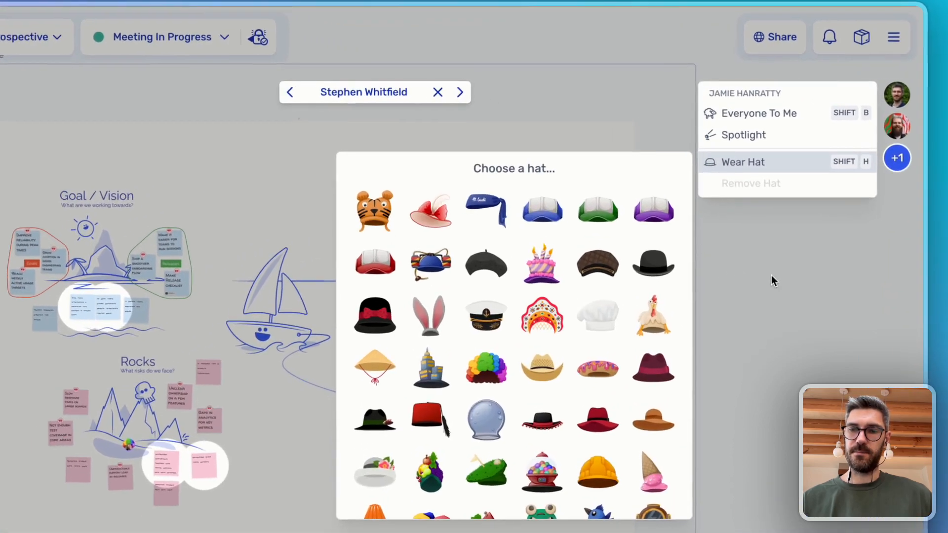
scroll(494, 282, "down", 5)
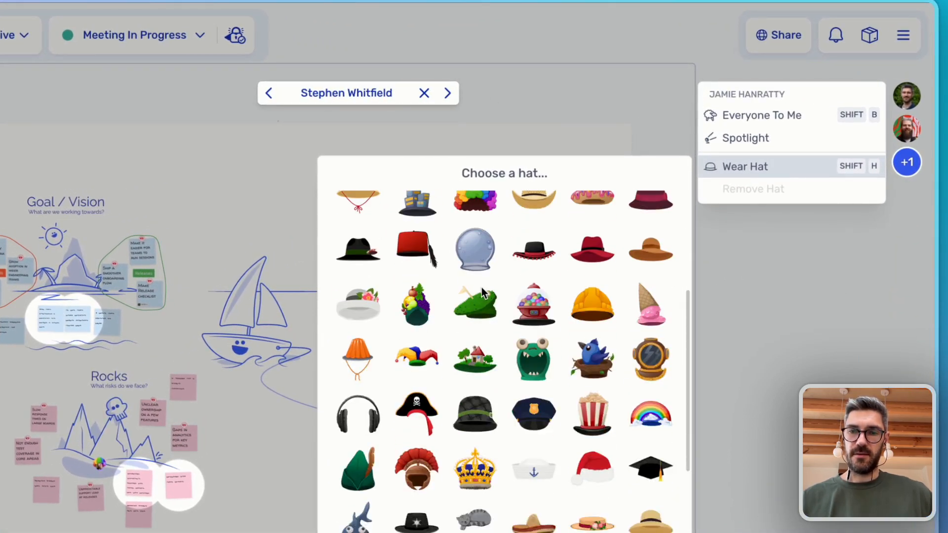
scroll(482, 291, "down", 3)
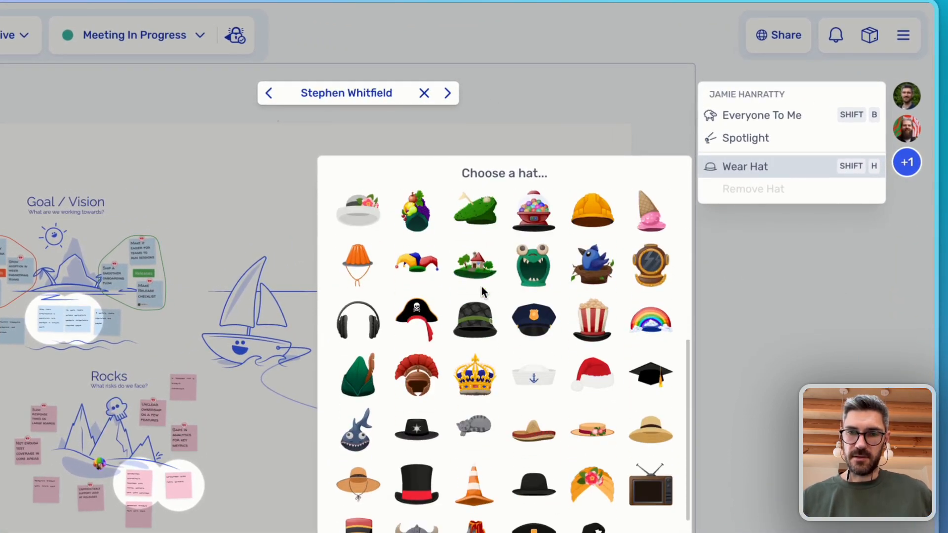
left_click(541, 223)
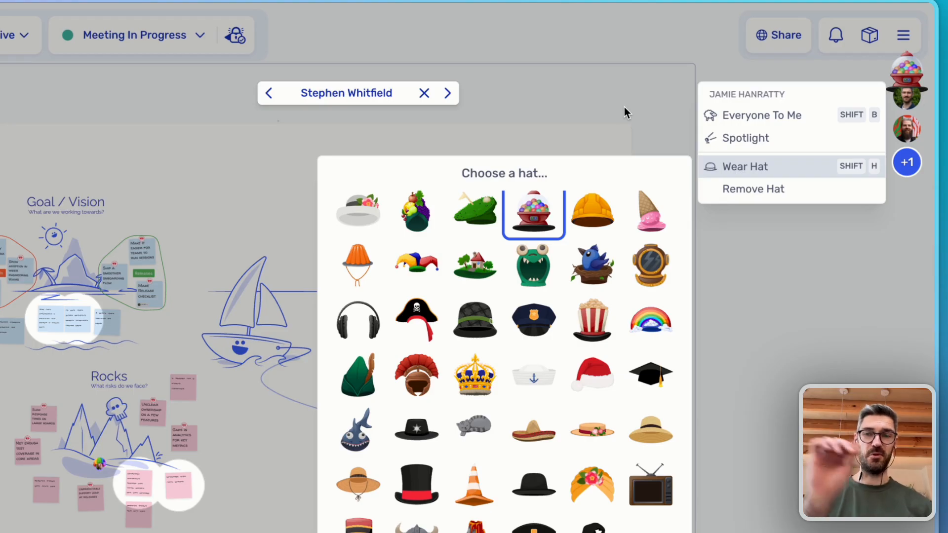
scroll(518, 291, "down", 1)
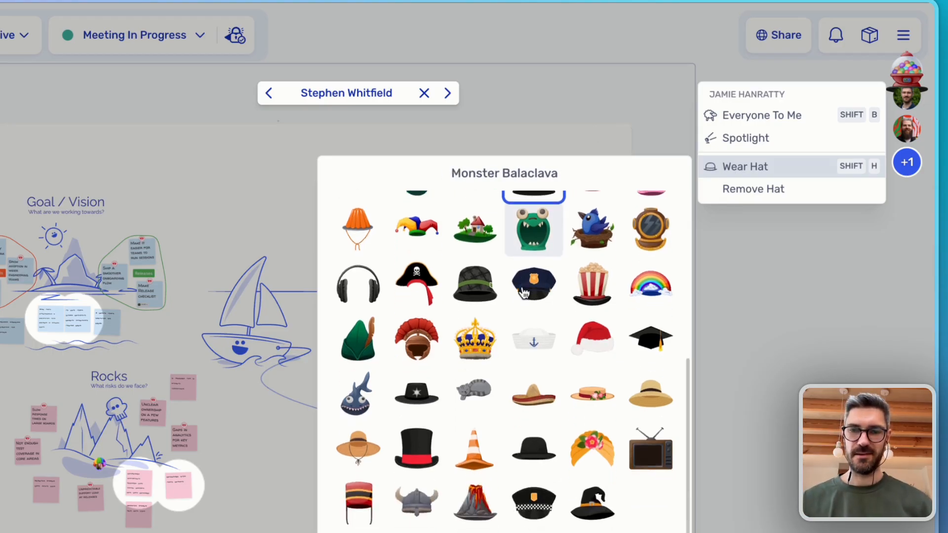
left_click(474, 393)
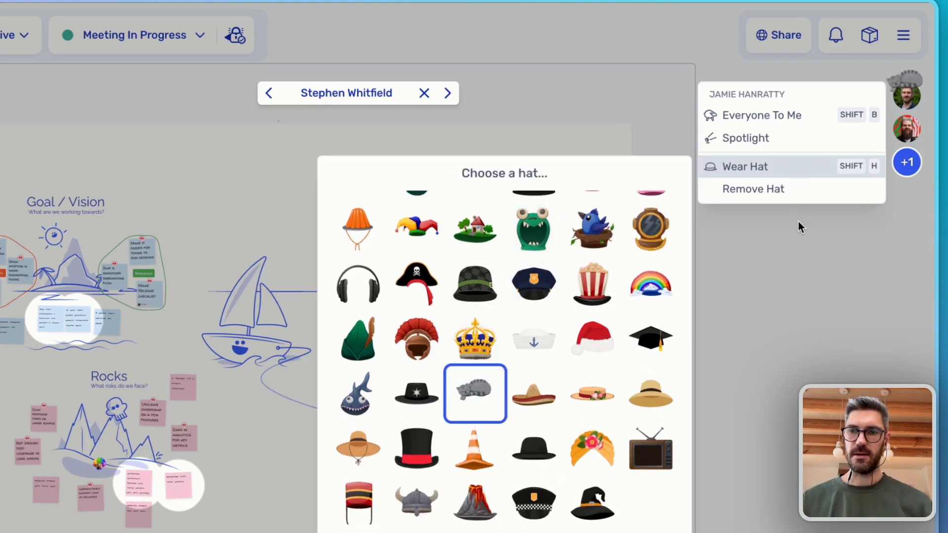
left_click(789, 238)
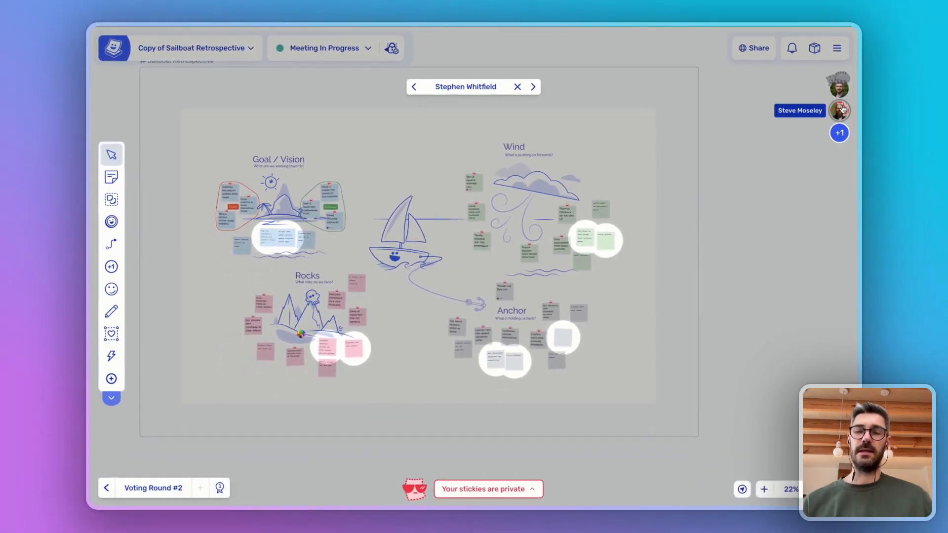
Step: Follow the second participant's view of the board
left_click(840, 110)
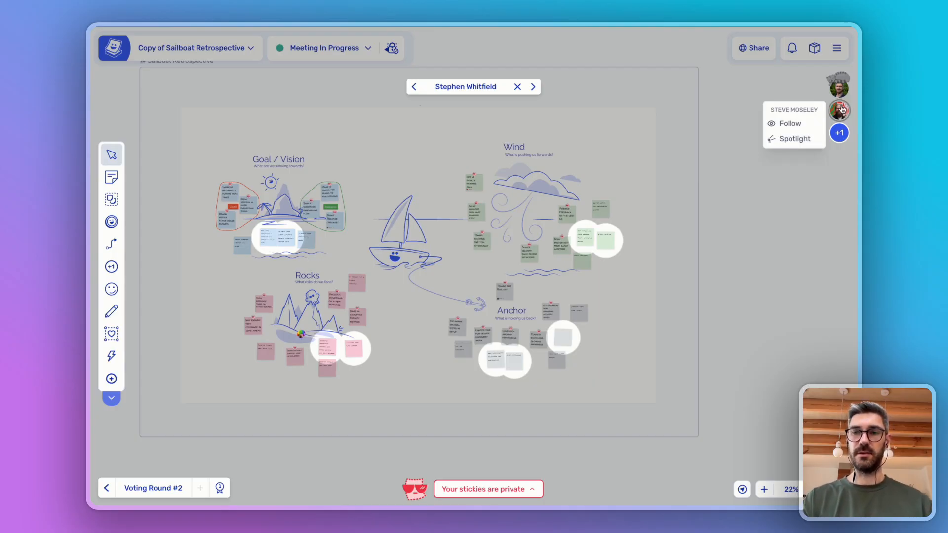
left_click(790, 124)
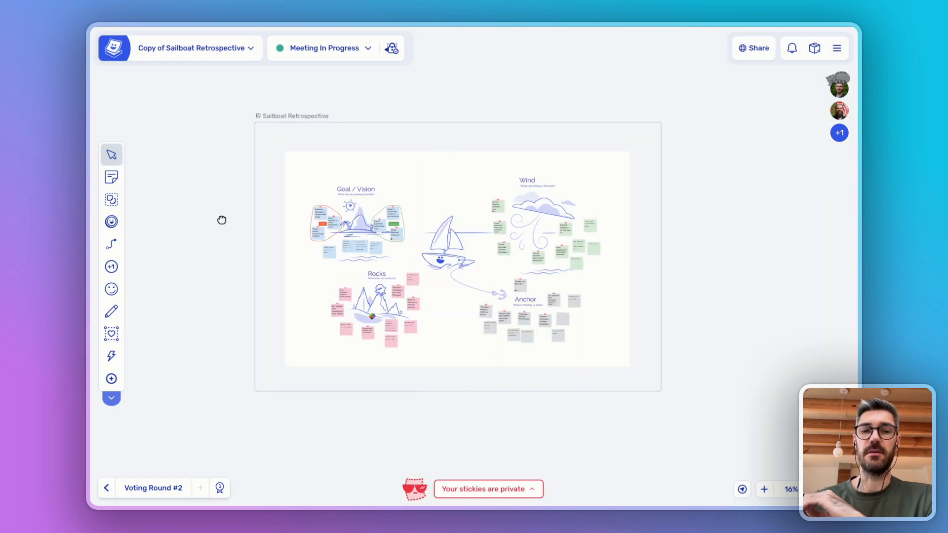
Step: Select the Sailboat Retrospective frame and look at the frame types offered by the Zones & Frames tool
left_click(287, 127)
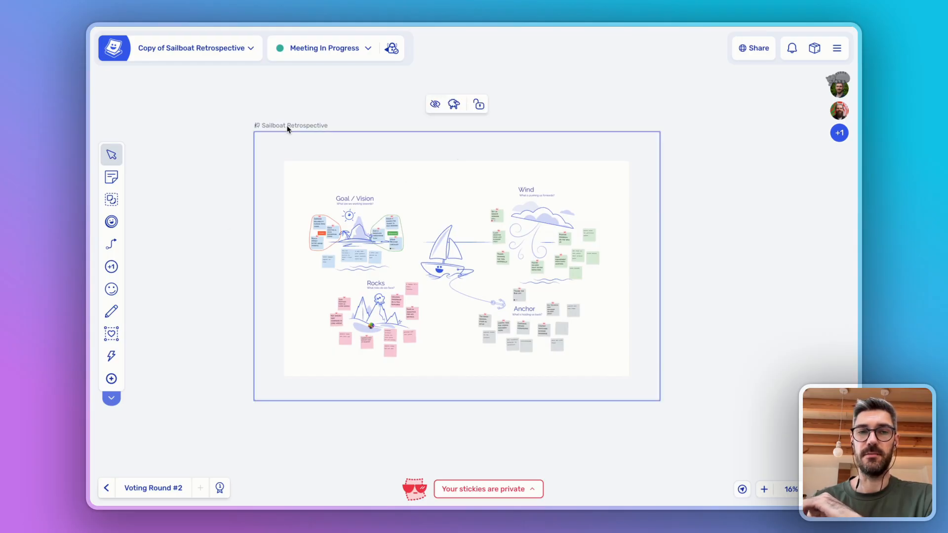
left_click(118, 395)
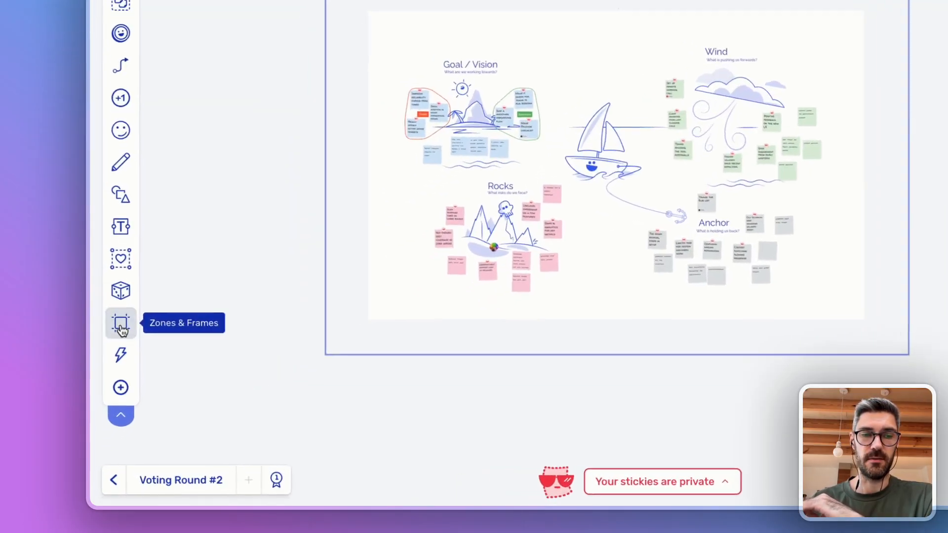
left_click(112, 380)
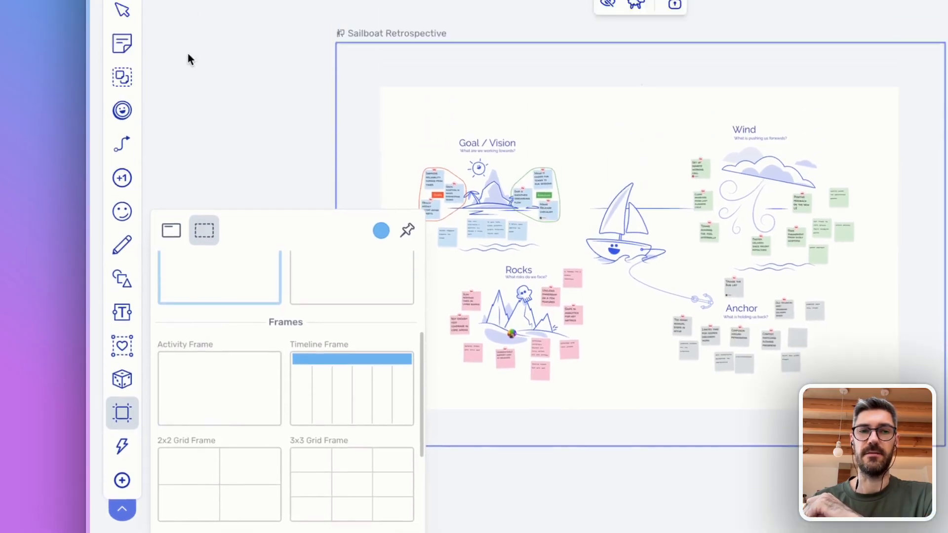
Step: Hide the Sailboat Retrospective frame's contents, make them visible again, and focus everyone on the frame
left_click(123, 142)
left_click(291, 155)
left_click(382, 173)
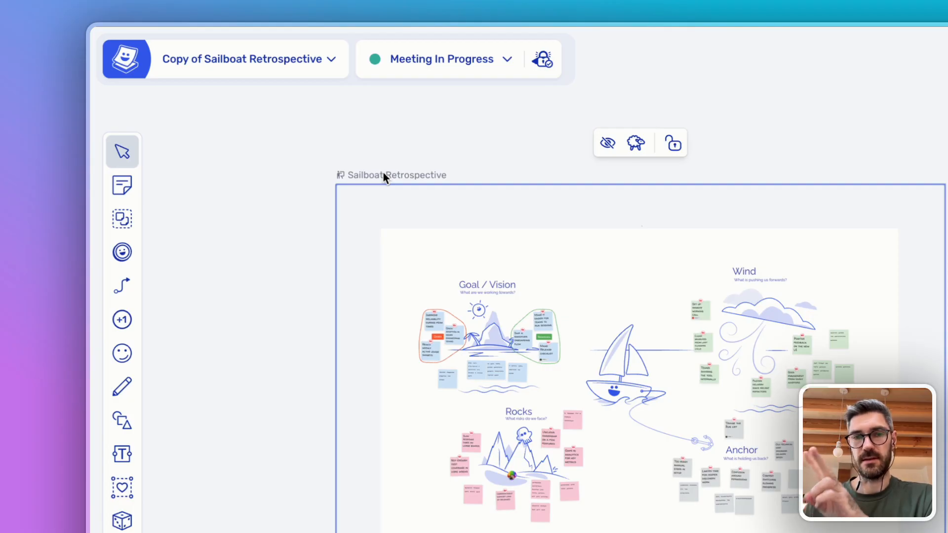
left_click(606, 144)
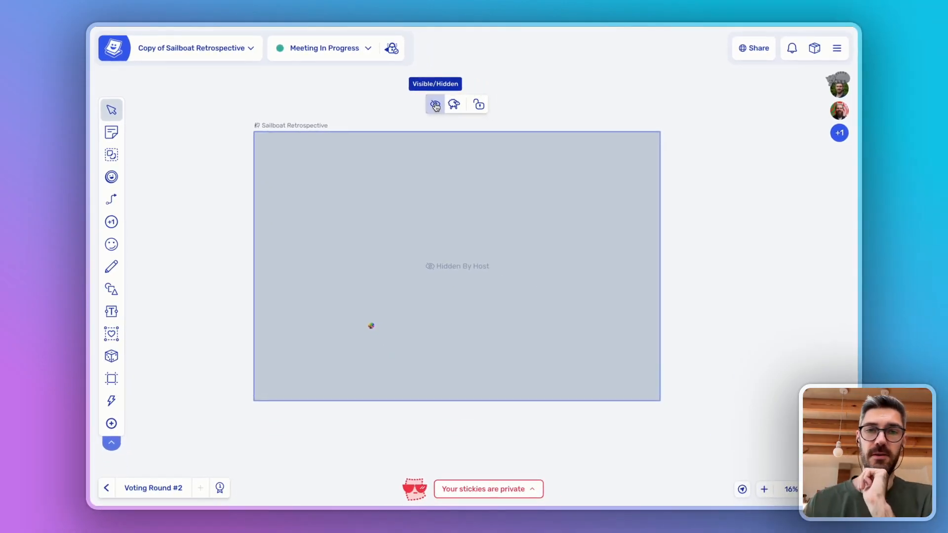
left_click(435, 106)
left_click(435, 106)
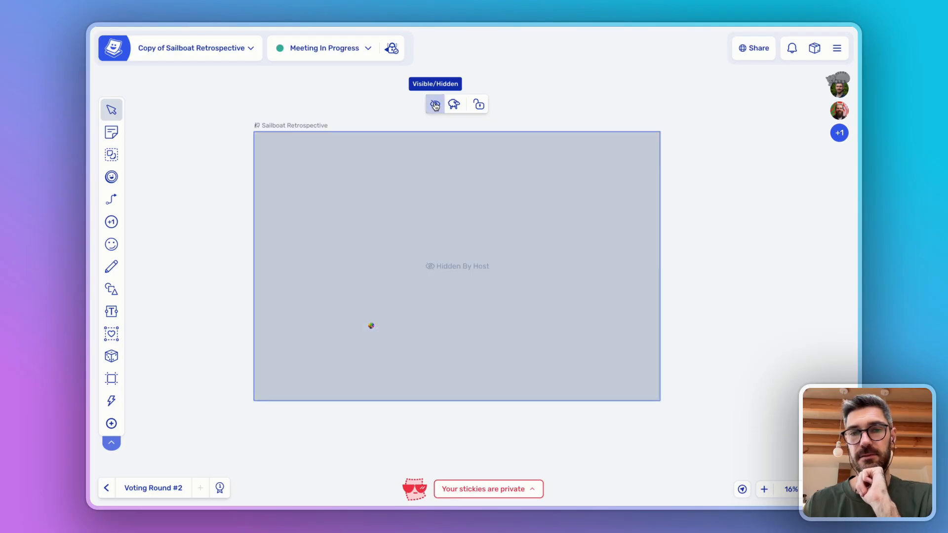
left_click(453, 105)
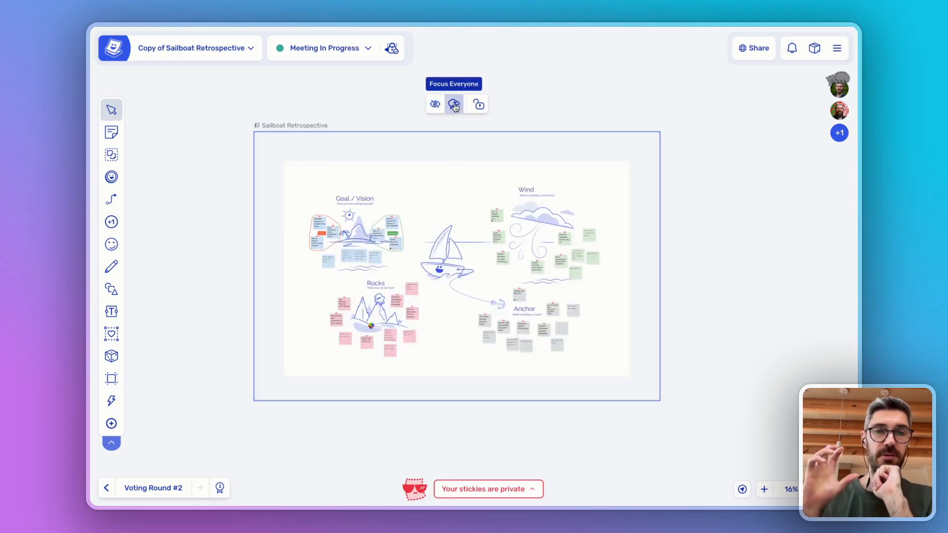
left_click(453, 105)
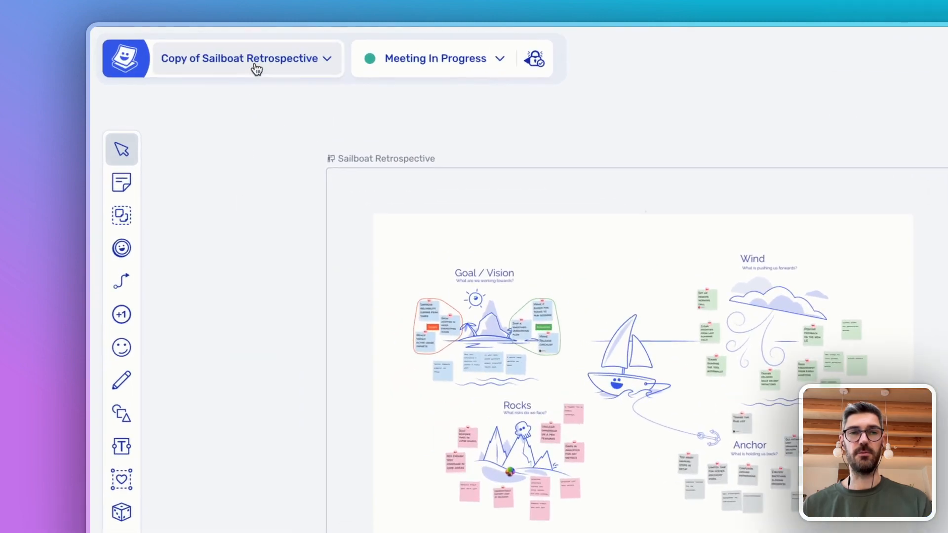
Step: Look through the board's options, including Import Data, Export Data, Export PDF and Time Machine
left_click(197, 49)
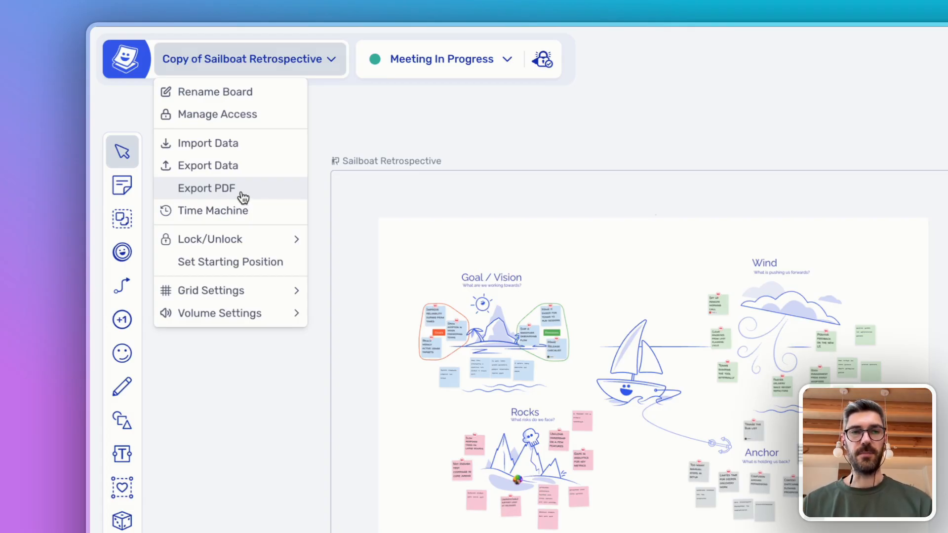
left_click(237, 393)
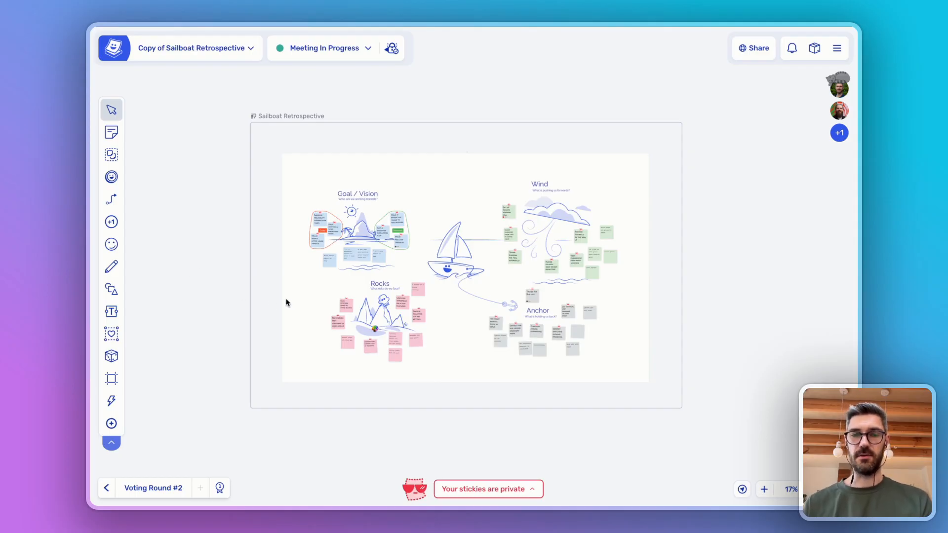
scroll(287, 303, "up", 4)
left_click_drag(268, 258, 558, 414)
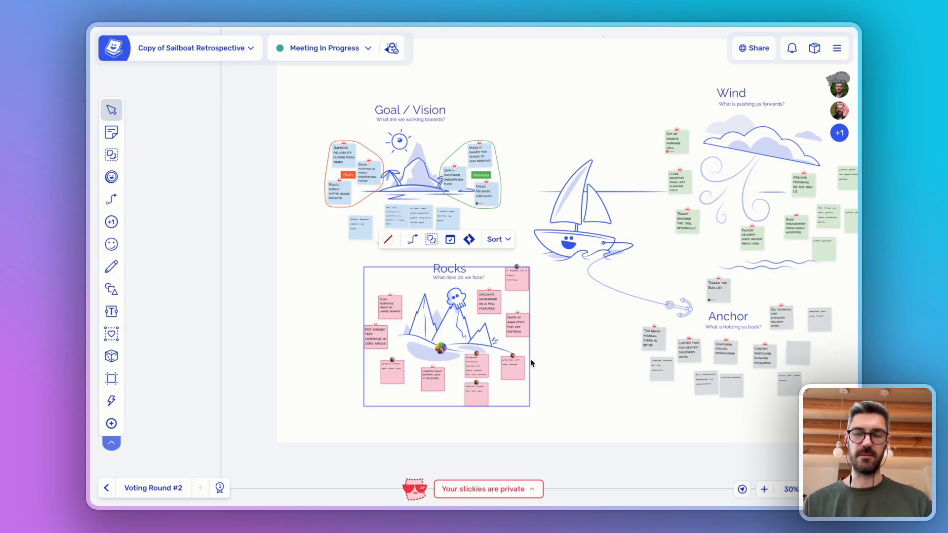
left_click(546, 356)
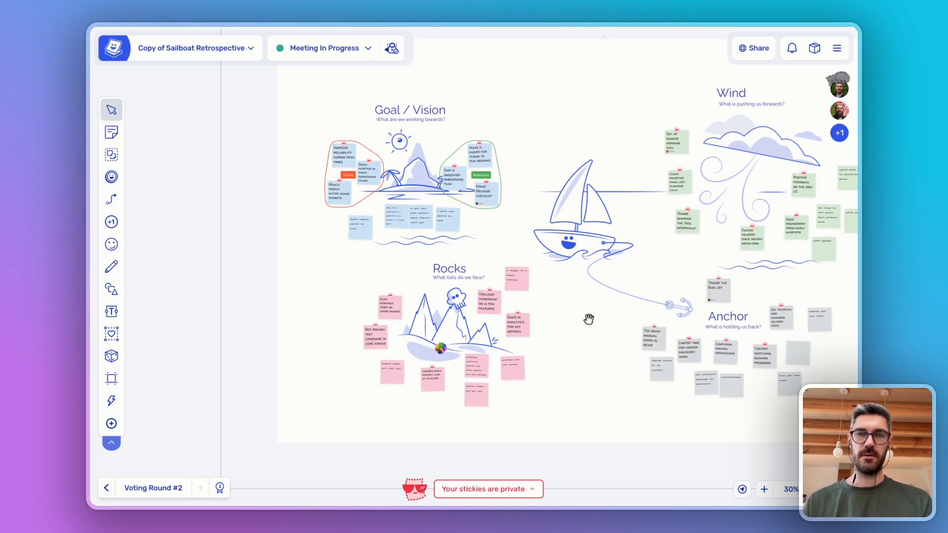
Step: Make your own private stickies visible to everyone
left_click_drag(588, 319, 458, 350)
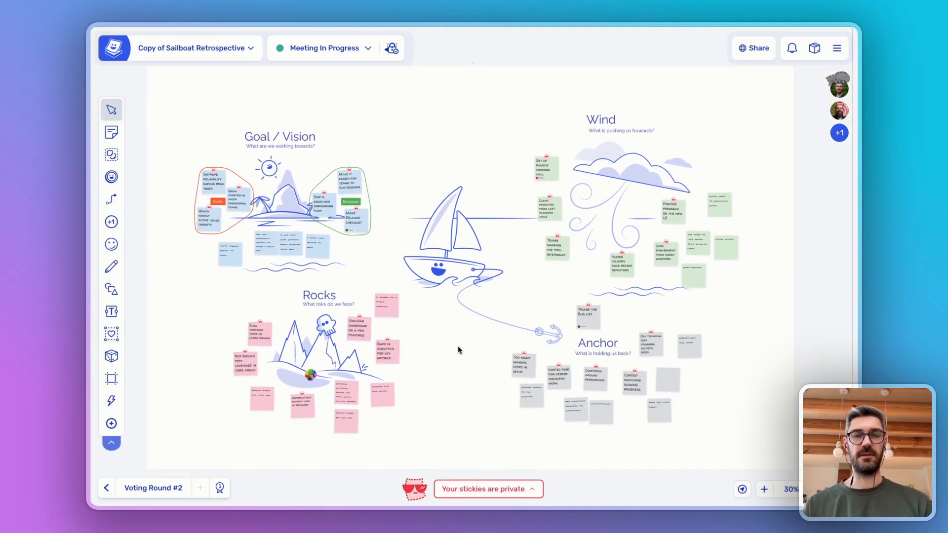
left_click(491, 489)
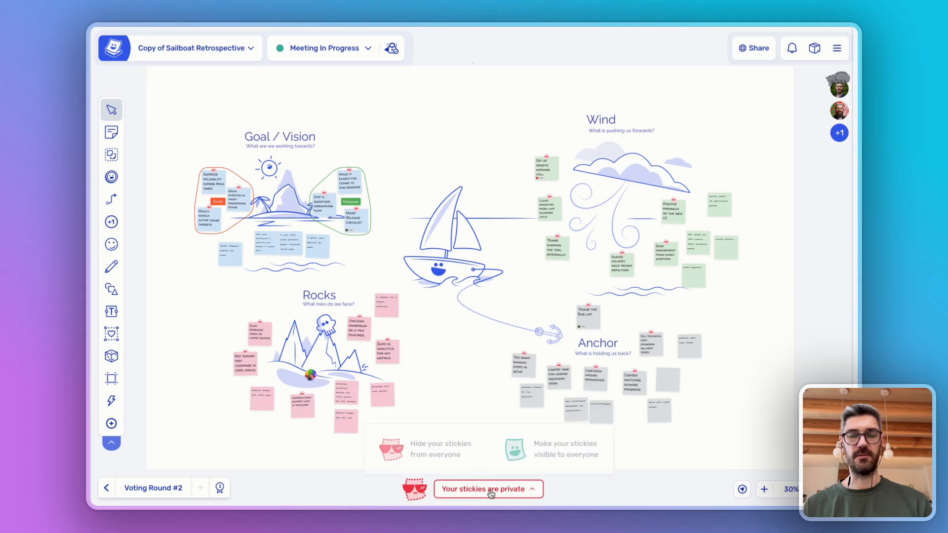
left_click(530, 458)
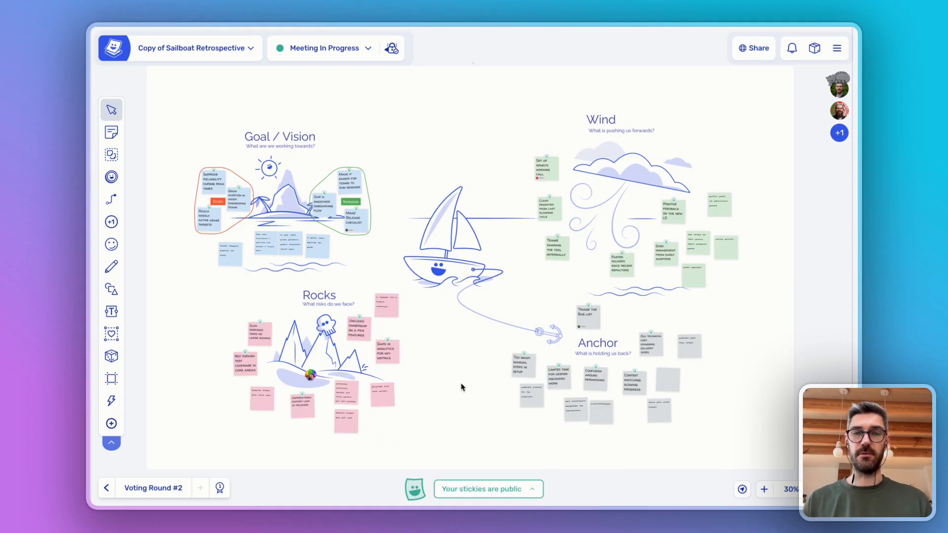
Step: Force Reveal each of the four hidden blue stickies beneath the Goal / Vision island and clear the selection
scroll(340, 264, "up", 5)
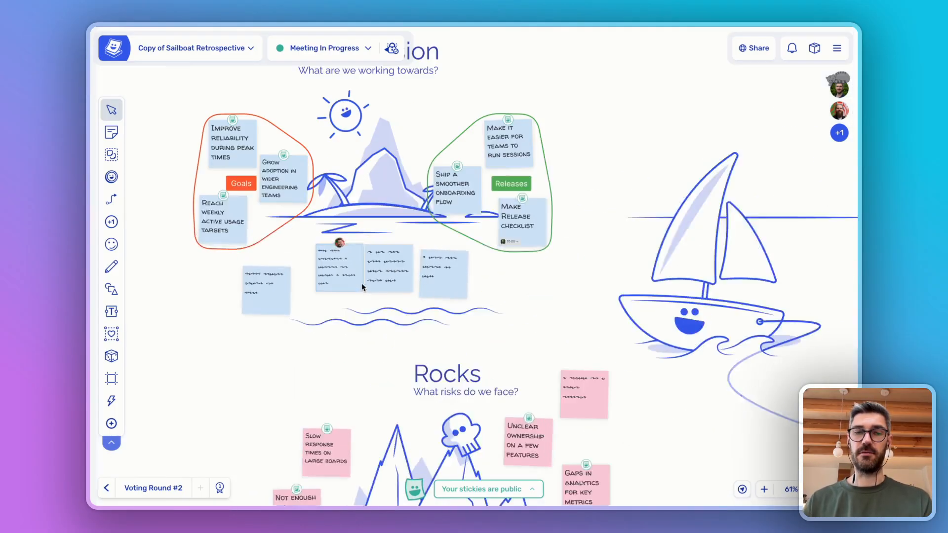
scroll(361, 283, "up", 2)
right_click(433, 312)
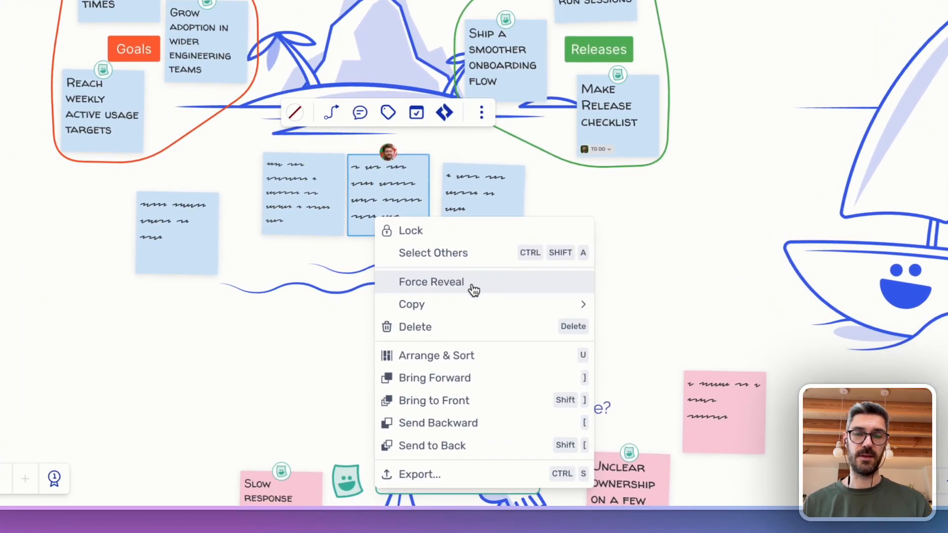
left_click(473, 289)
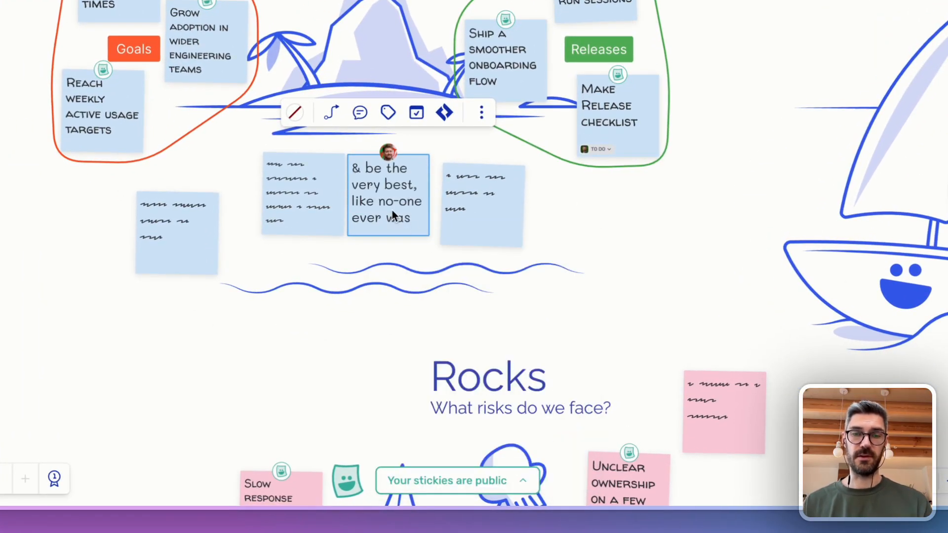
left_click(470, 210)
right_click(471, 212)
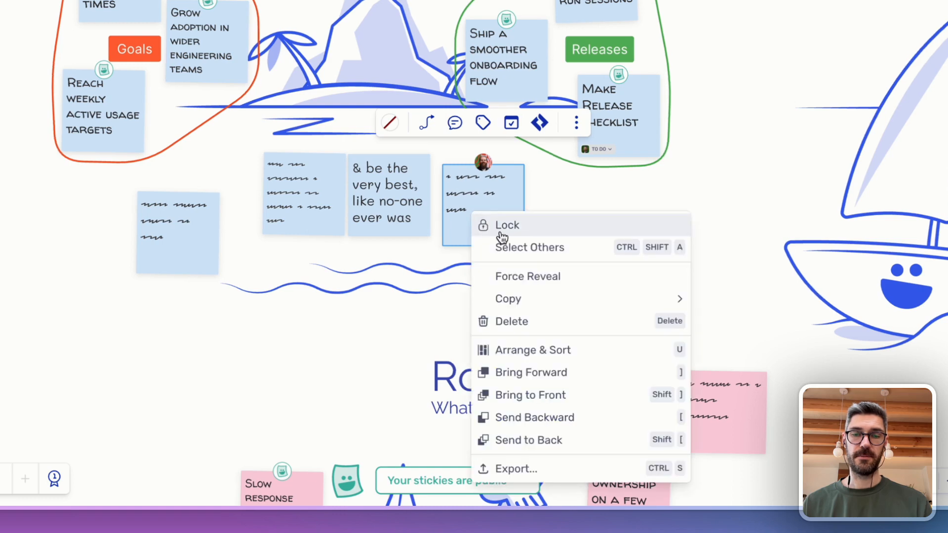
left_click(522, 280)
left_click(319, 197)
right_click(318, 200)
left_click(354, 265)
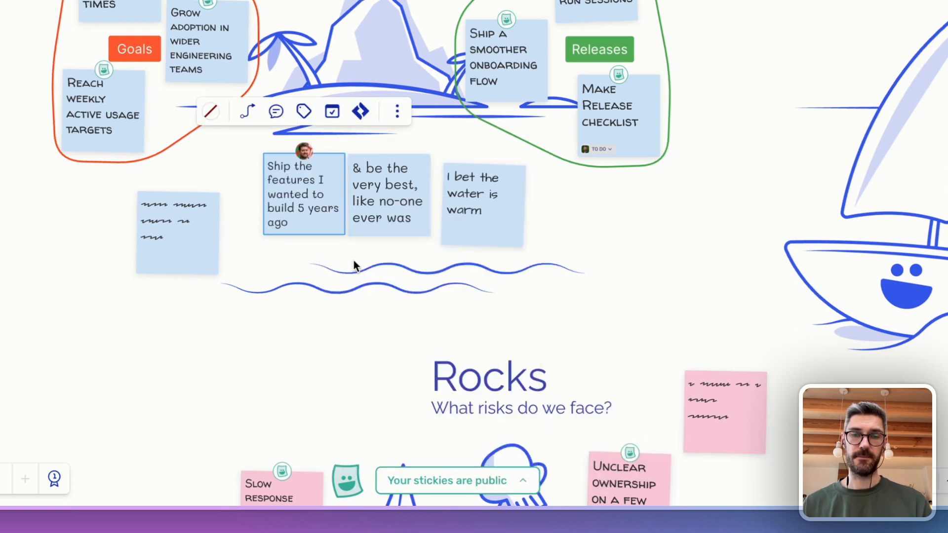
left_click(191, 220)
right_click(191, 220)
left_click(250, 295)
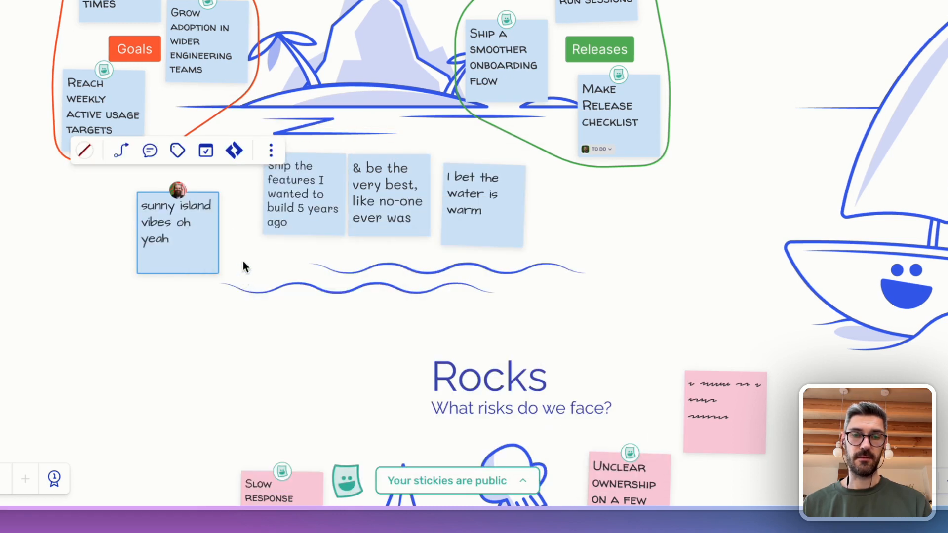
scroll(326, 238, "down", 5)
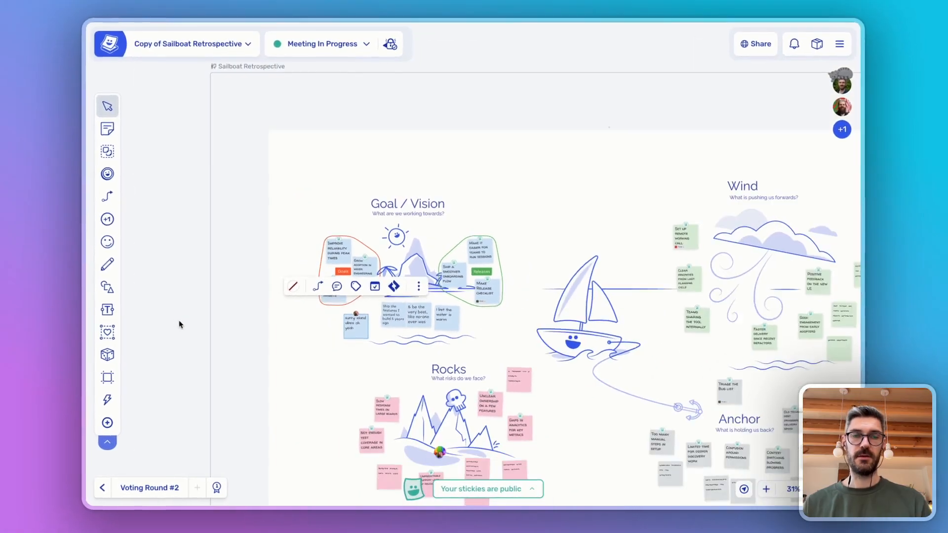
left_click(187, 321)
Step: Open the board's Time Machine and play back its history from the beginning
left_click_drag(255, 354, 174, 275)
scroll(186, 275, "down", 3)
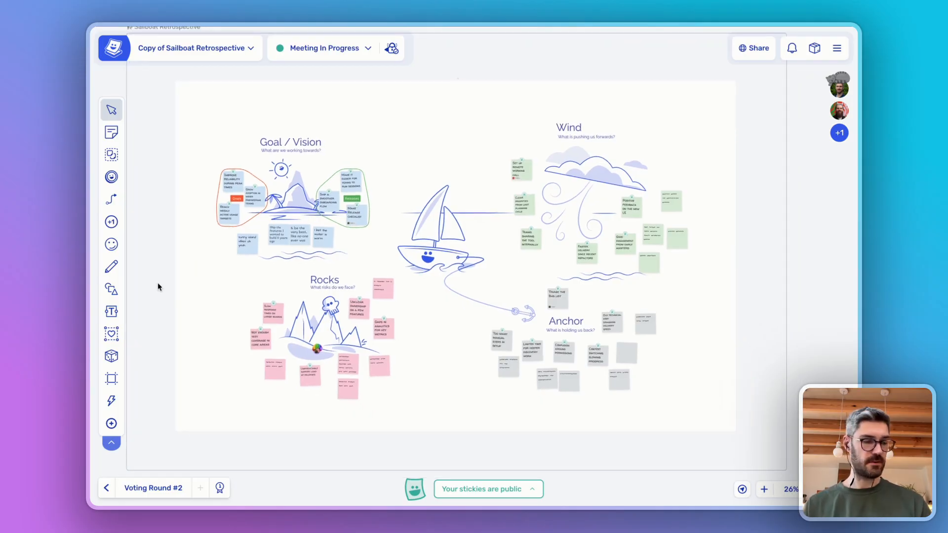
scroll(163, 283, "down", 2)
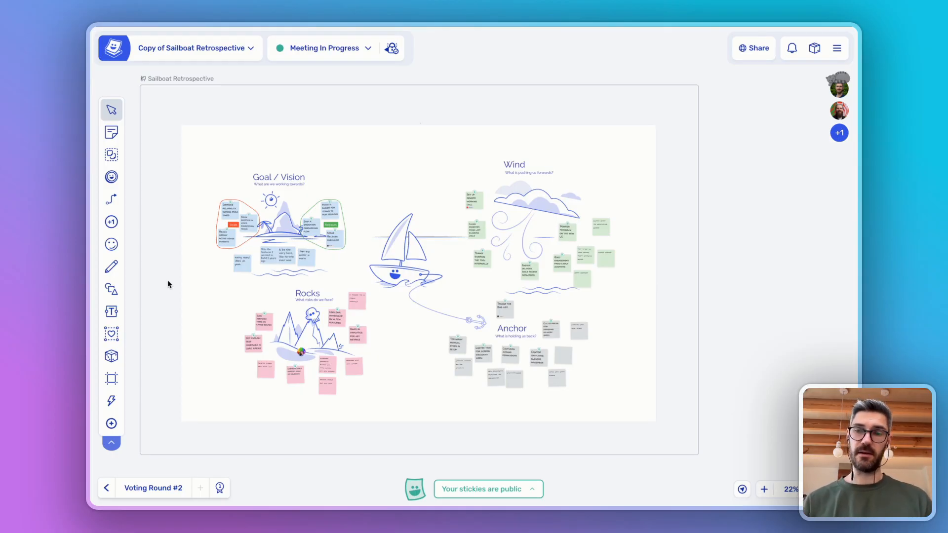
left_click(201, 50)
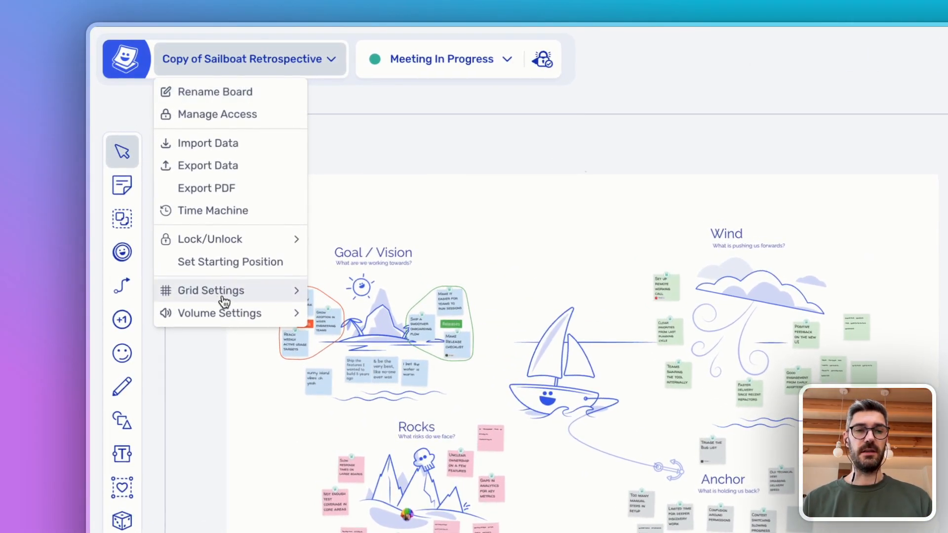
left_click(238, 217)
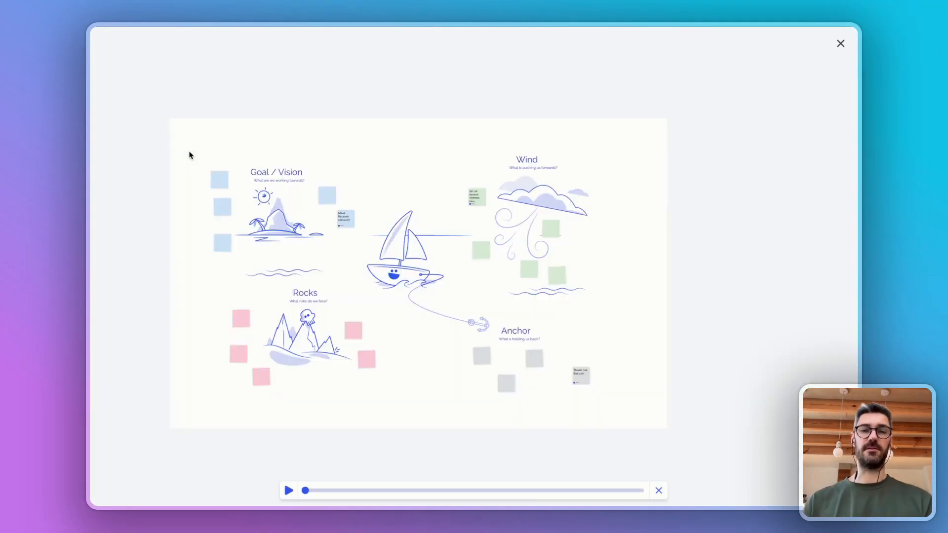
left_click(289, 491)
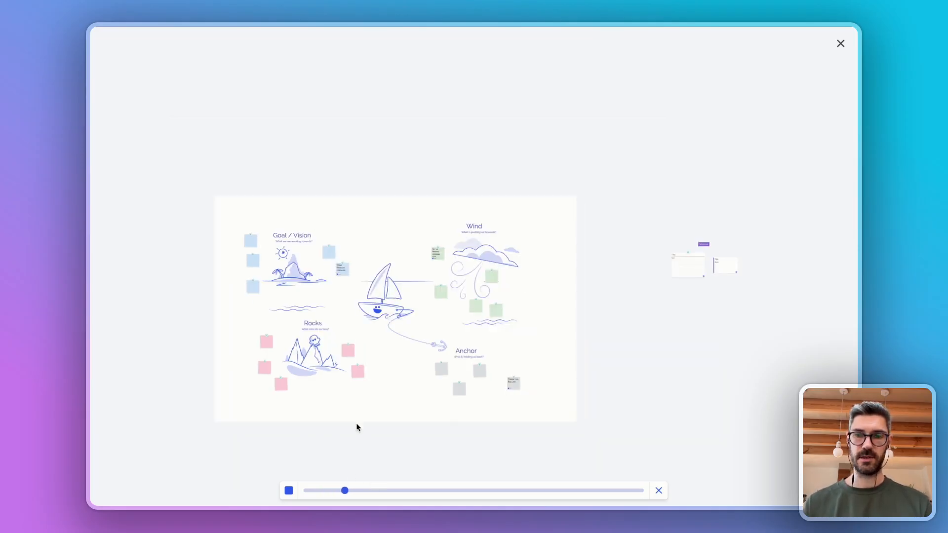
Step: Skip ahead in the history playback and stop it at the point where the Goals and Releases groups exist
left_click(416, 491)
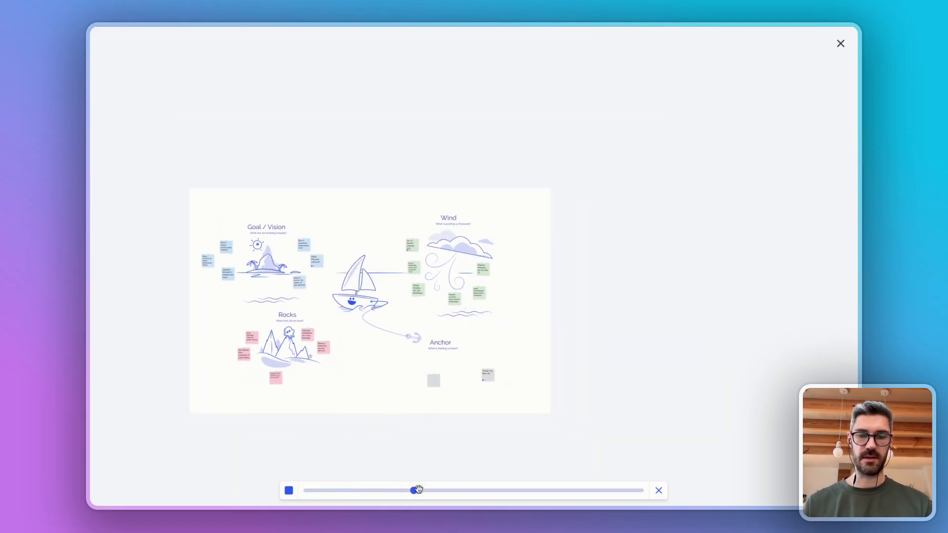
left_click(481, 490)
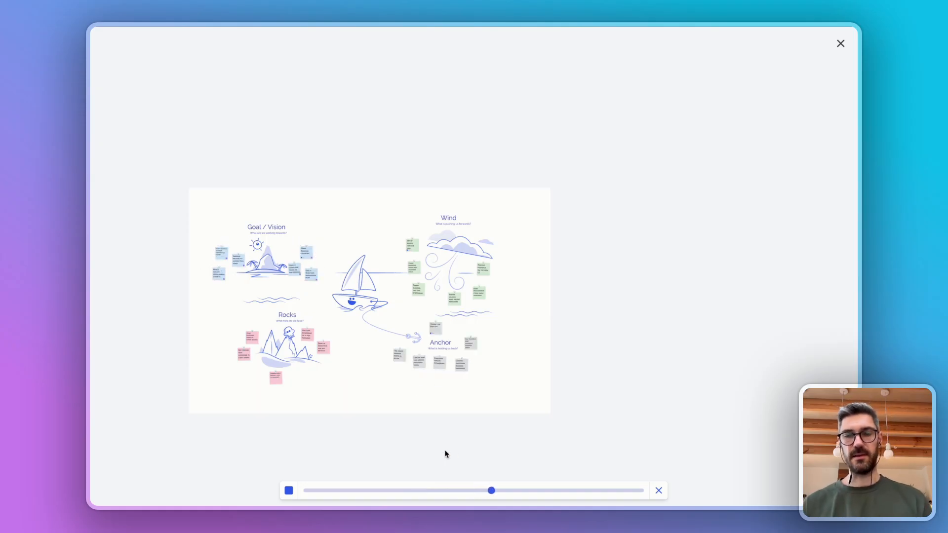
left_click(289, 490)
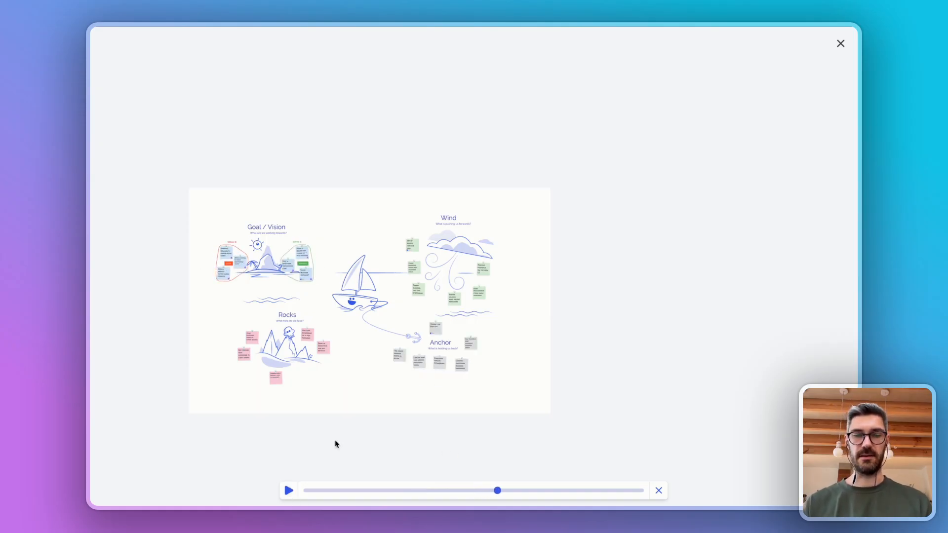
Step: Copy the "Context switching slowing progress" and "Confusion around permissions" Anchor stickies from the past board state and close Time Machine
left_click(461, 365)
scroll(461, 366, "up", 5)
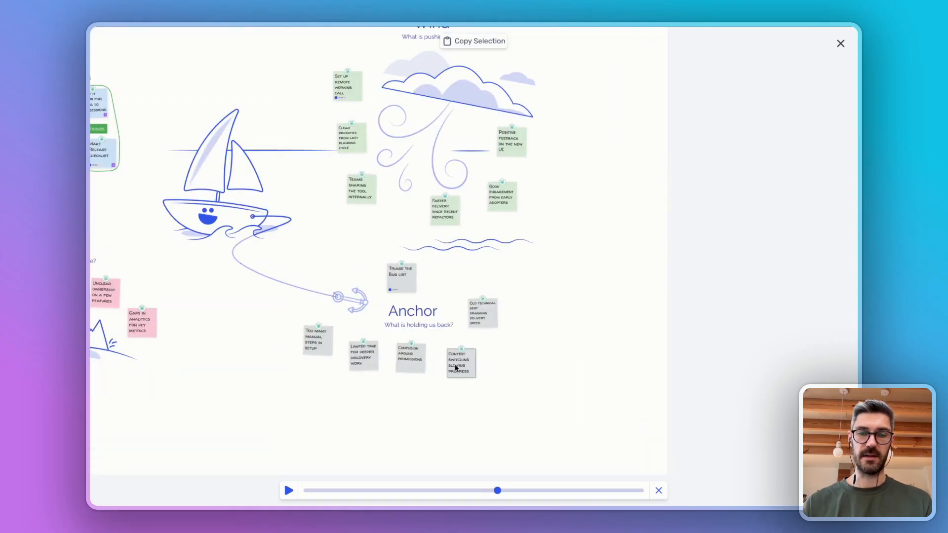
left_click(413, 364, "shift")
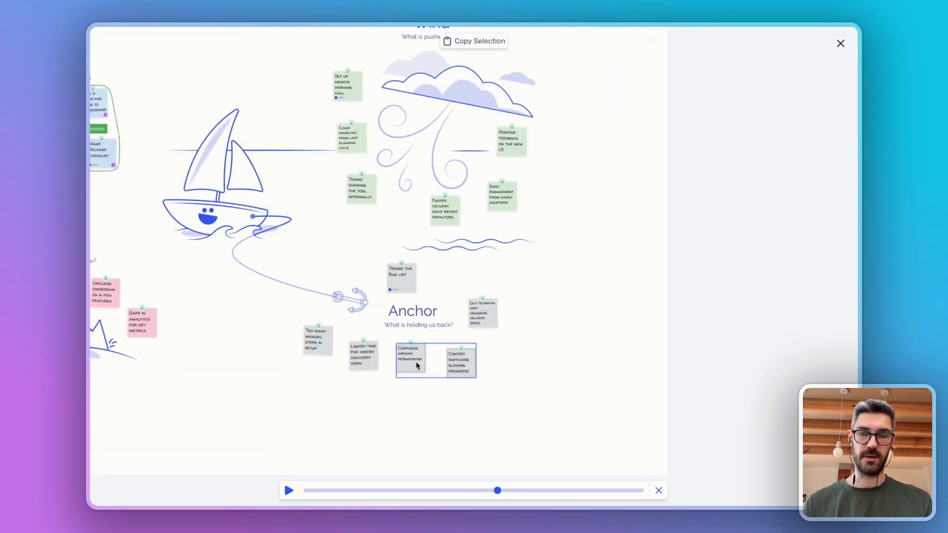
left_click(840, 44)
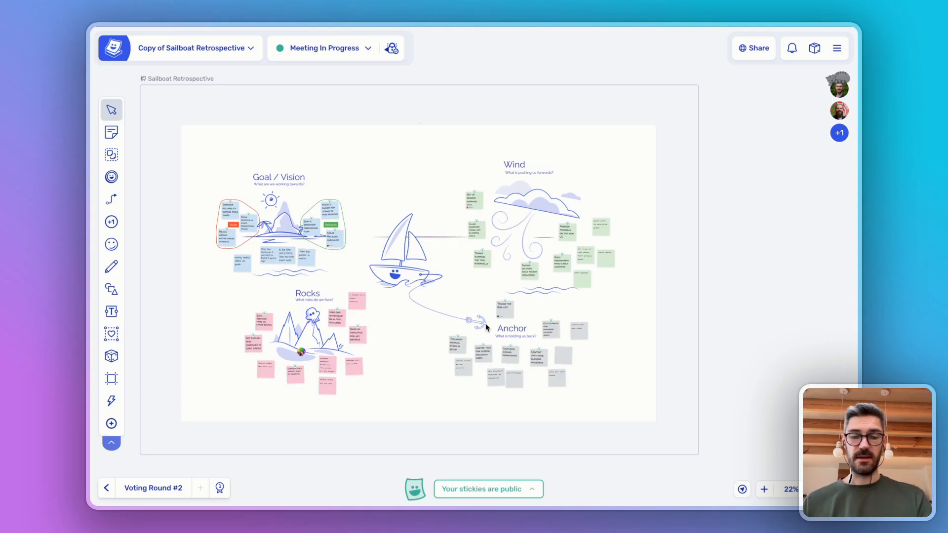
Step: Paste the two copied stickies into the live board, move them below the Anchor notes, and delete these duplicates
scroll(537, 396, "up", 5)
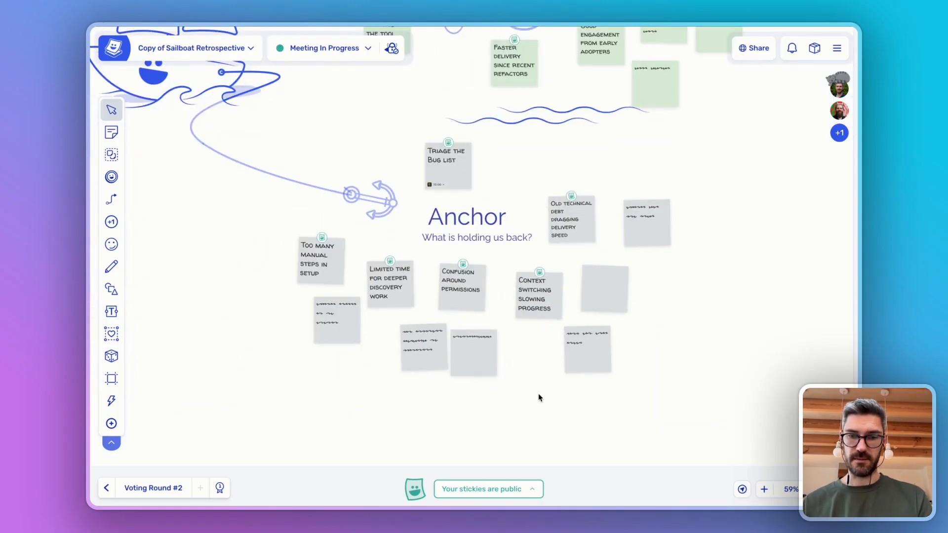
key("ctrl+v")
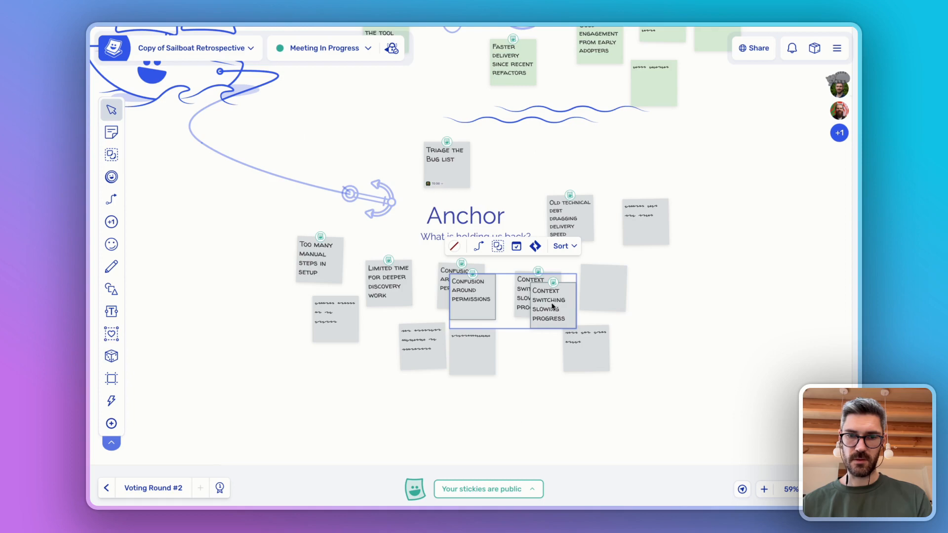
left_click_drag(552, 307, 530, 426)
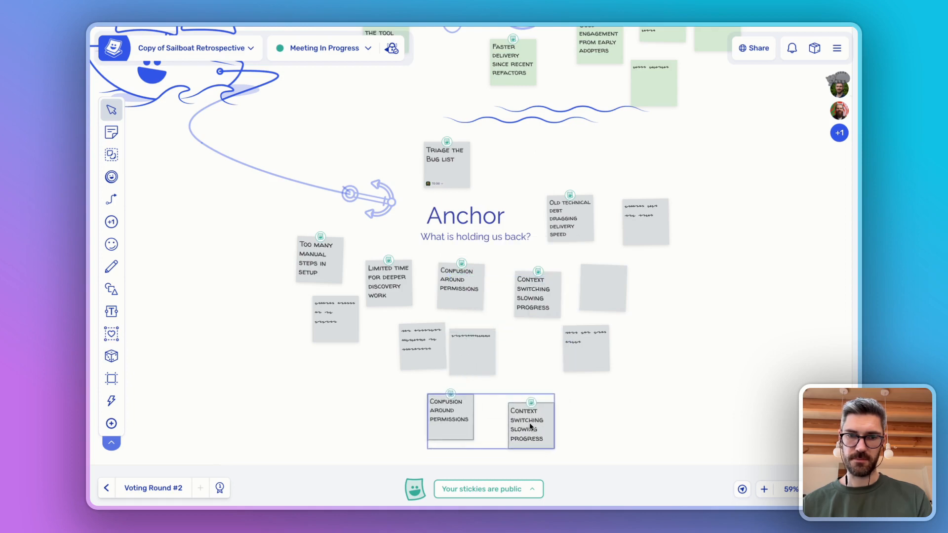
key("Delete")
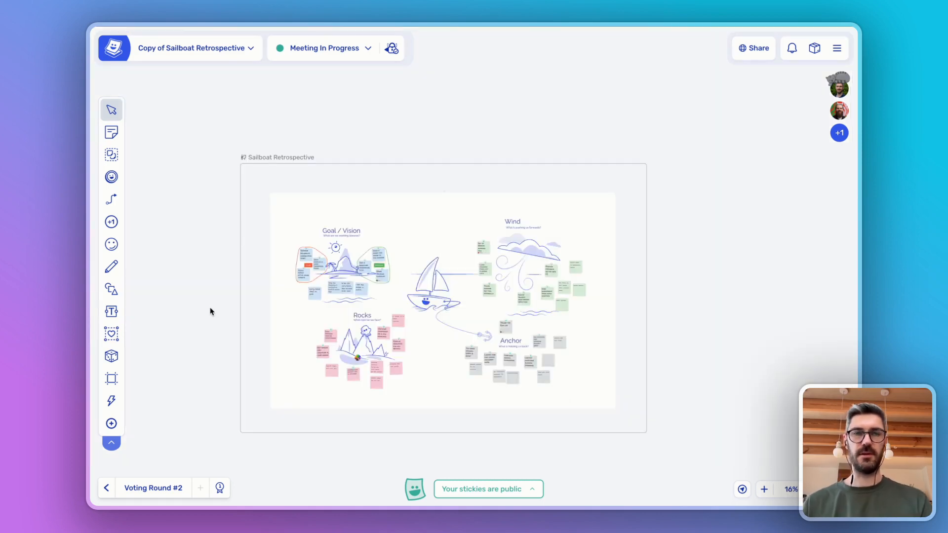
Step: Set the board's starting position to a close-up view of the Goal / Vision section
left_click(188, 56)
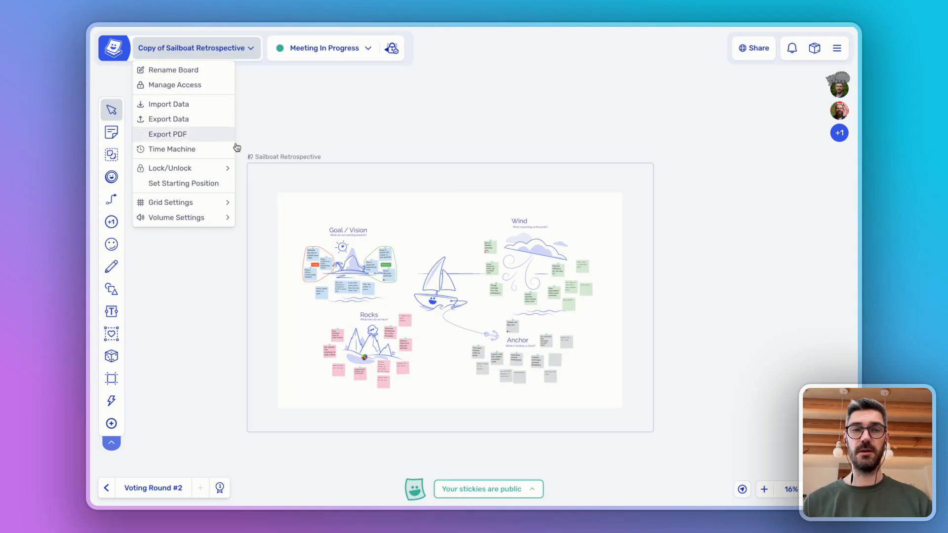
scroll(299, 174, "up", 5)
left_click_drag(315, 201, 307, 94)
left_click_drag(177, 307, 171, 252)
left_click(211, 61)
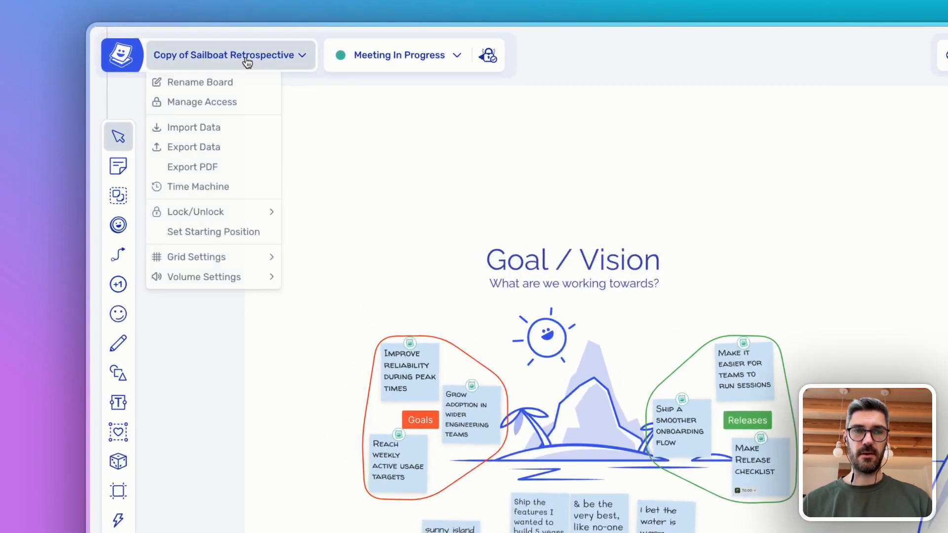
left_click(183, 185)
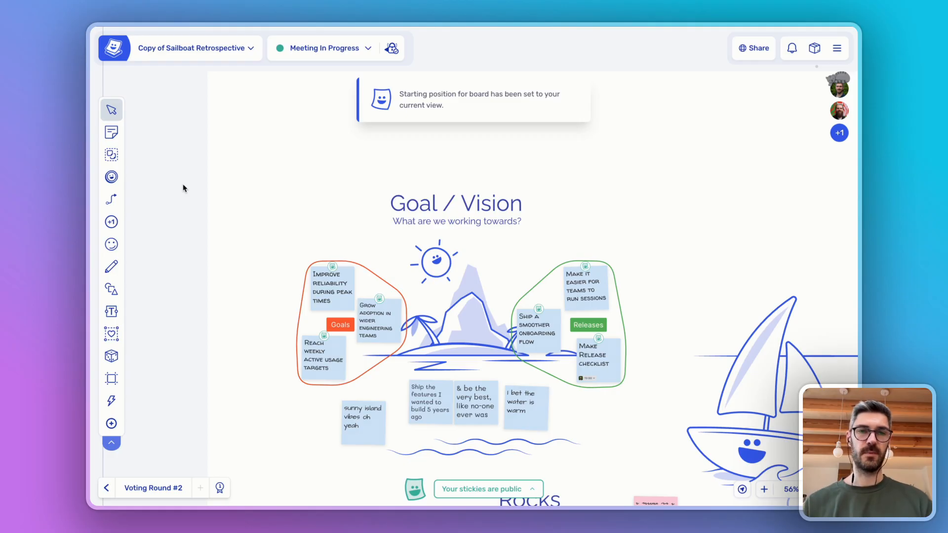
left_click(441, 112)
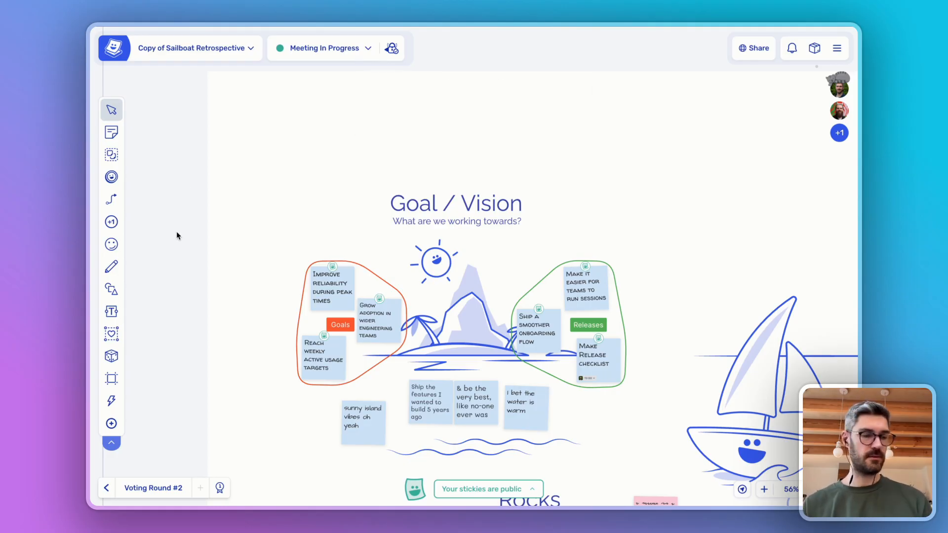
Step: Add a 05:00 Timer gadget above the Wind section, near the upper right corner of the Sailboat Retrospective frame
scroll(176, 235, "down", 5)
scroll(168, 257, "down", 3)
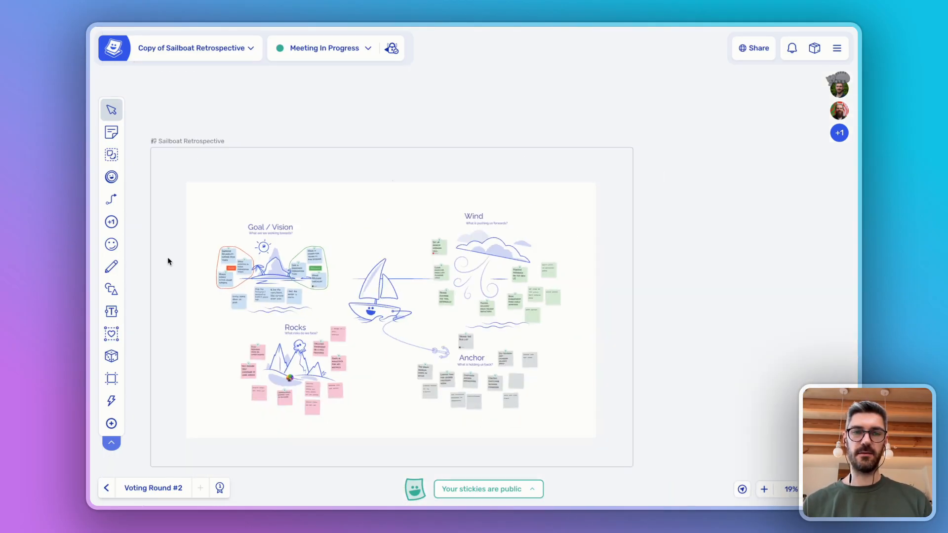
scroll(221, 230, "left", 2)
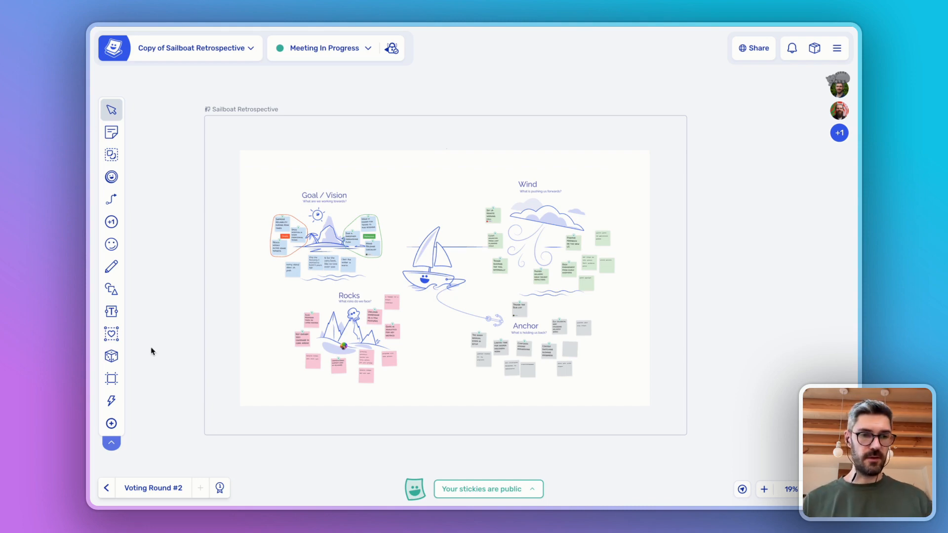
left_click(112, 357)
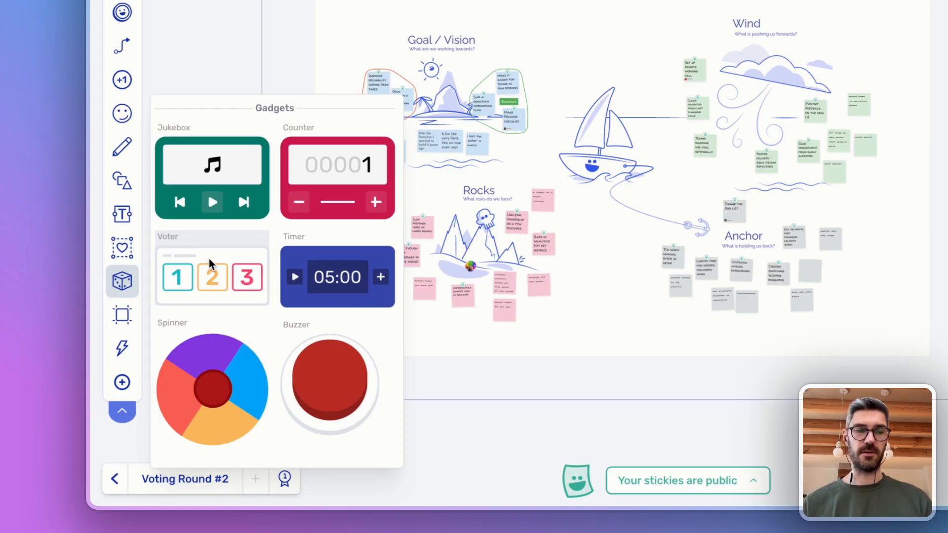
left_click_drag(324, 262, 898, 155)
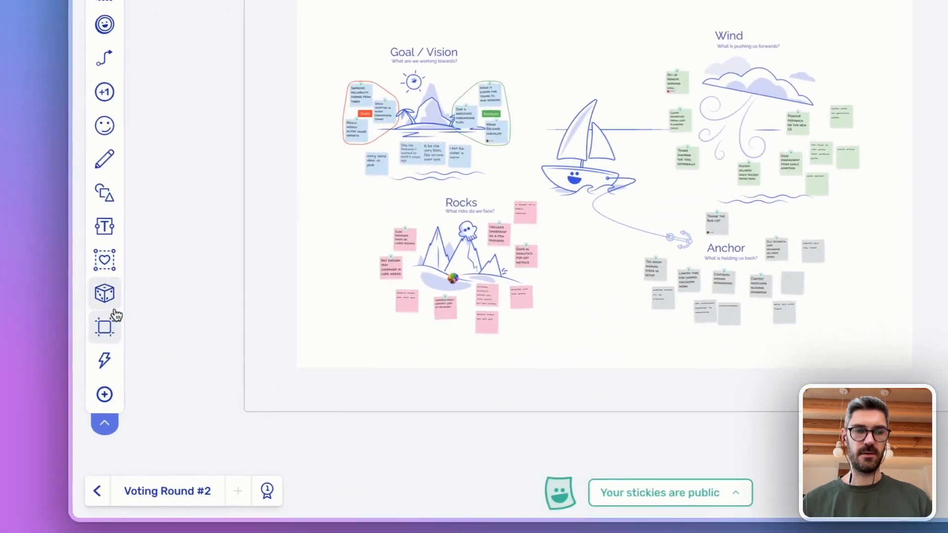
Step: Place a 400 × 400 Spinner gadget in the empty area left of the Sailboat Retrospective frame and spin it
left_click(121, 283)
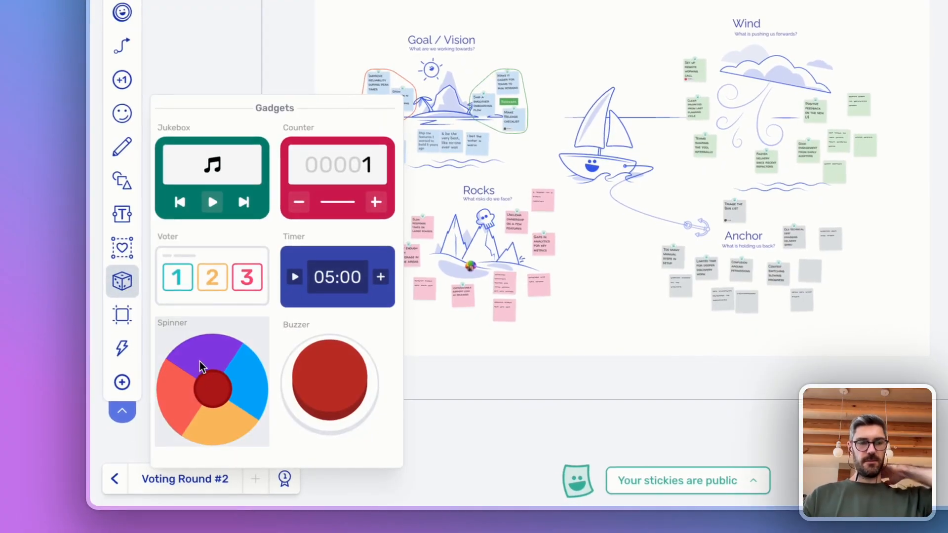
left_click_drag(203, 365, 227, 56)
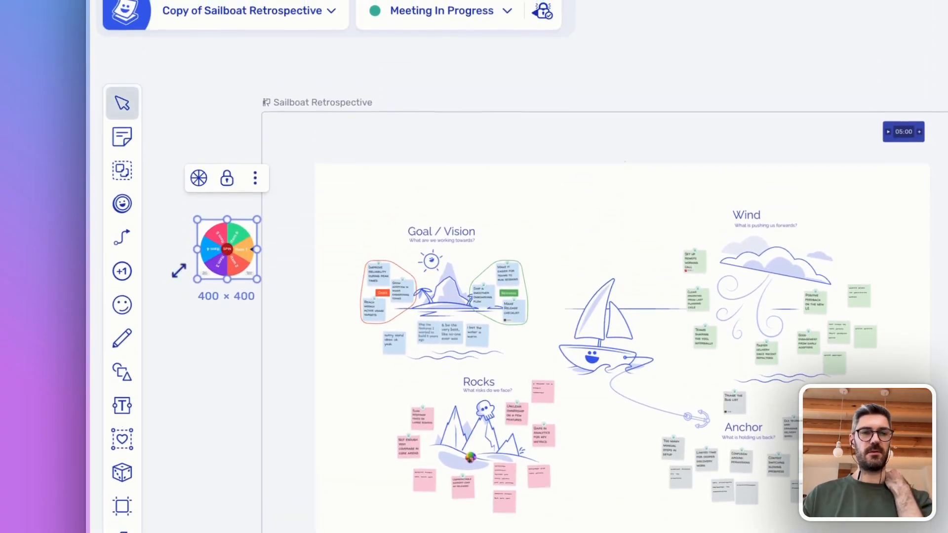
scroll(180, 69, "up", 2)
scroll(179, 266, "up", 4)
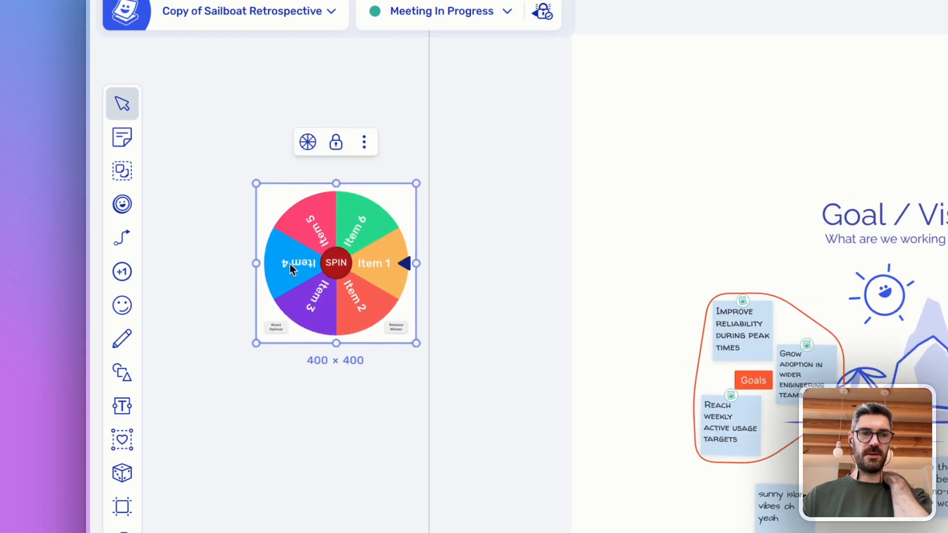
left_click(368, 263)
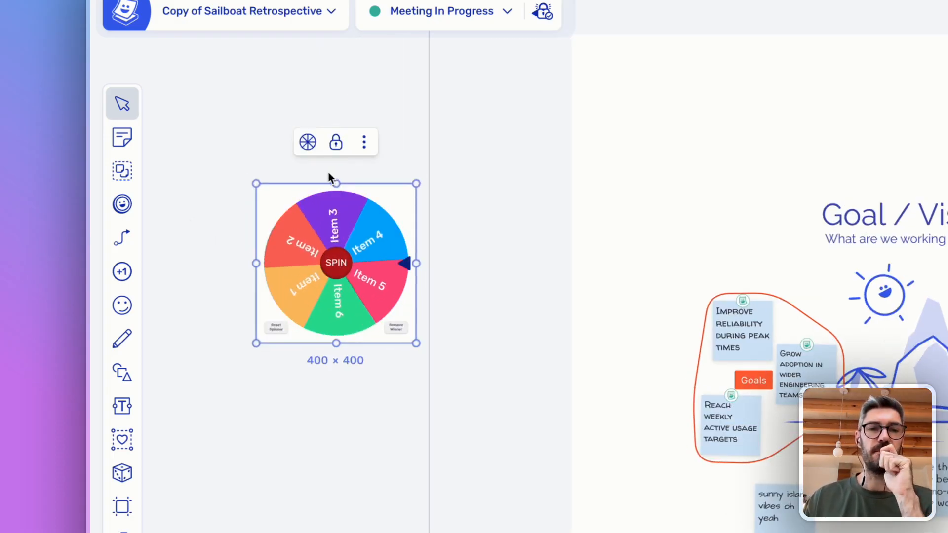
Step: Replace the spinner's items with the Team Members quick set and apply it
left_click(307, 142)
left_click_drag(296, 267, 259, 189)
left_click(332, 310)
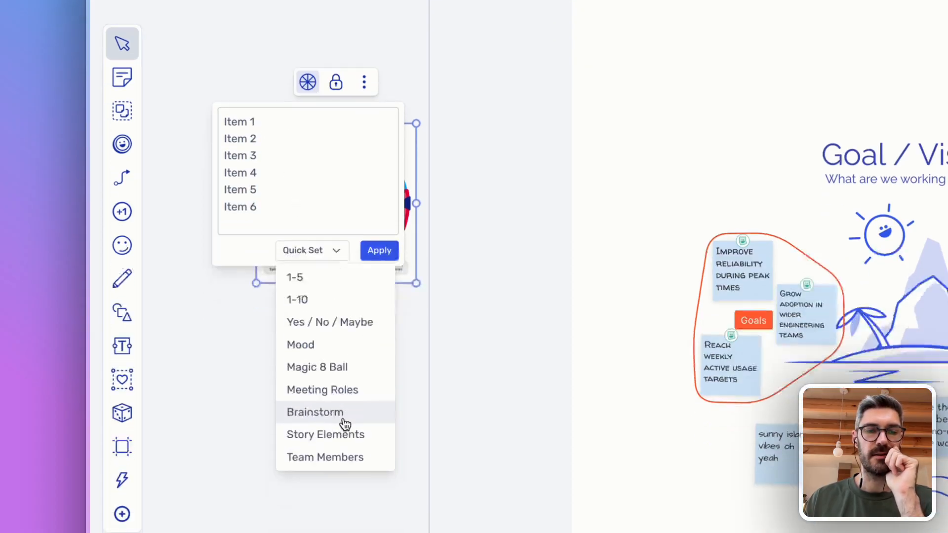
left_click(348, 458)
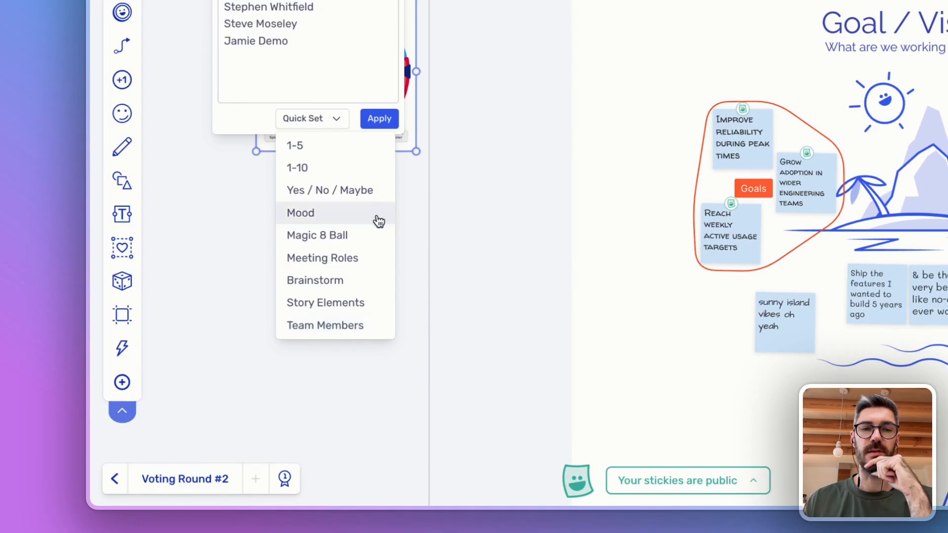
left_click(380, 118)
left_click(381, 118)
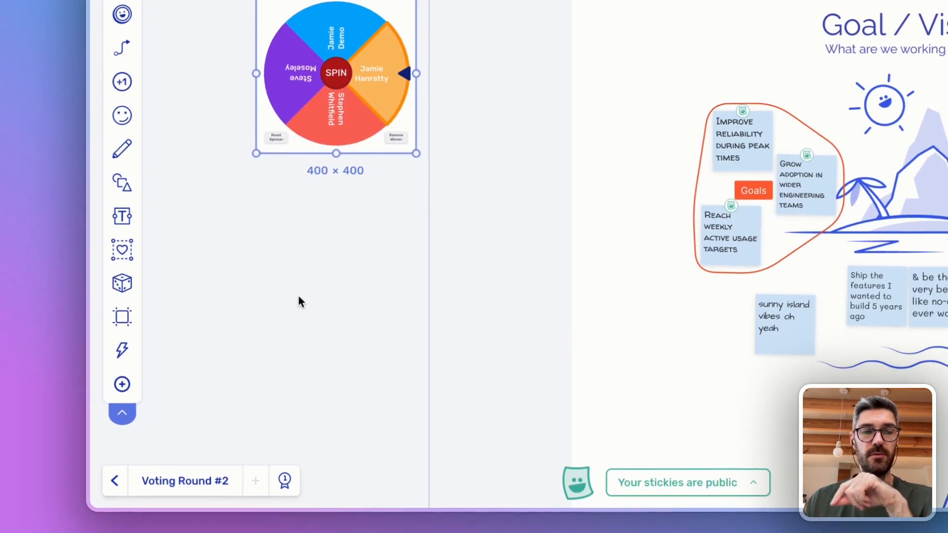
Step: Place a Buzzer gadget just below the spinner
left_click(124, 281)
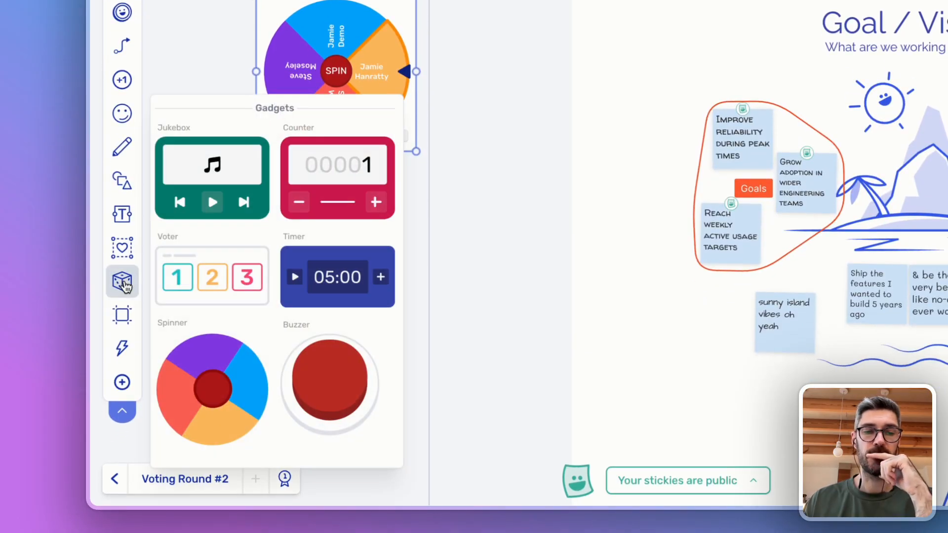
left_click(358, 391)
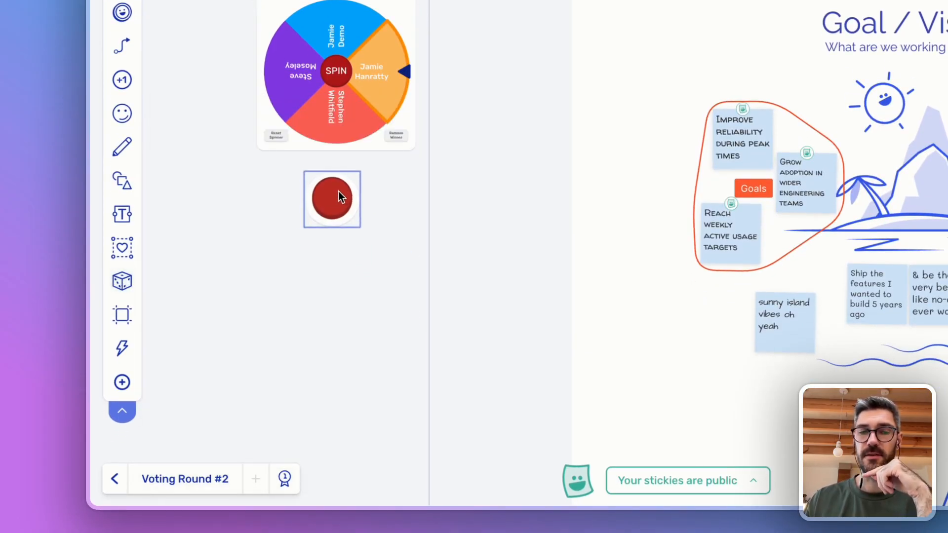
left_click(339, 194)
left_click(333, 249)
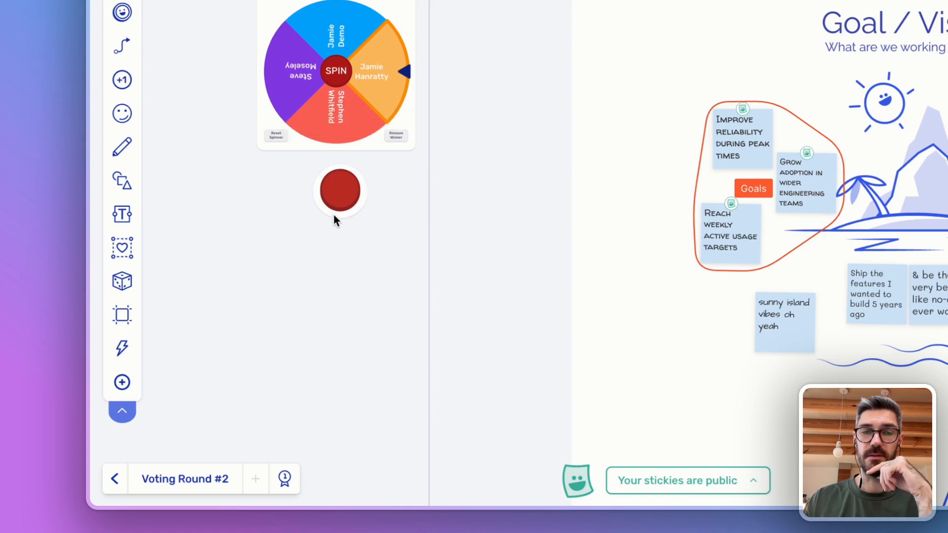
Step: Review the buzzer and fun sounds available for the buzzer gadget
left_click(324, 178)
left_click(326, 121)
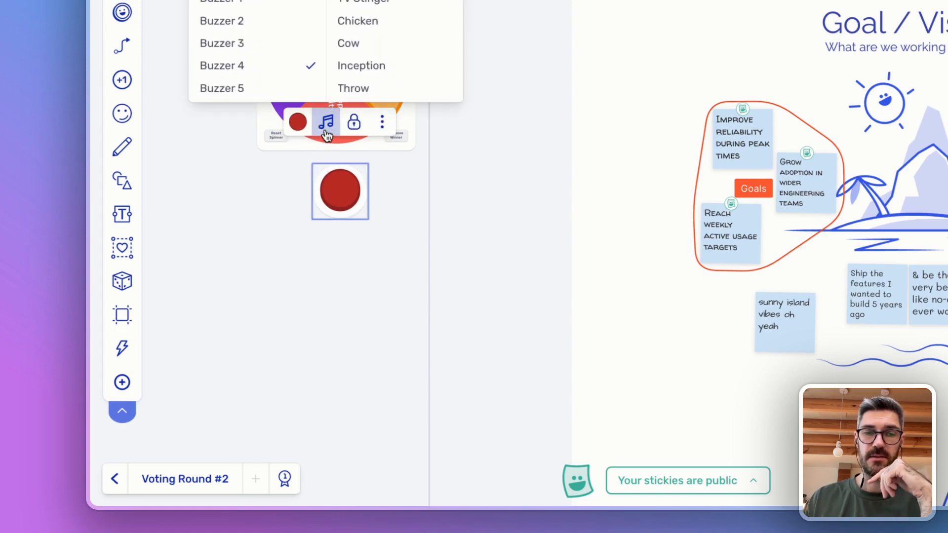
left_click(256, 210)
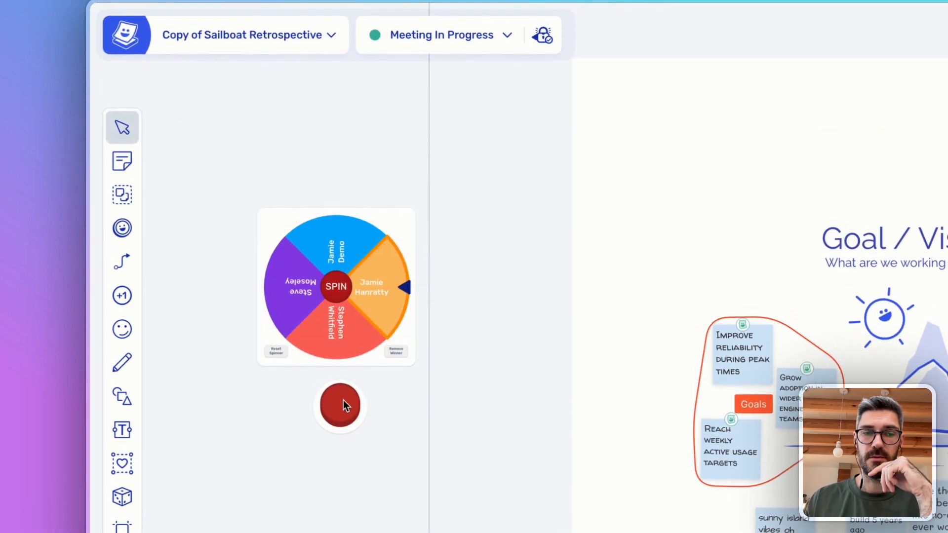
left_click(319, 405)
left_click(326, 337)
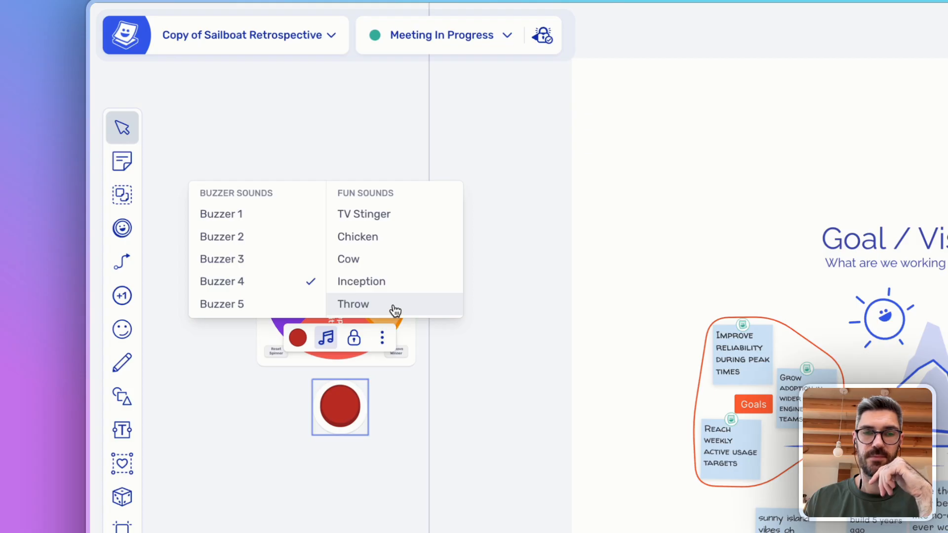
left_click(270, 395)
scroll(280, 386, "down", 10)
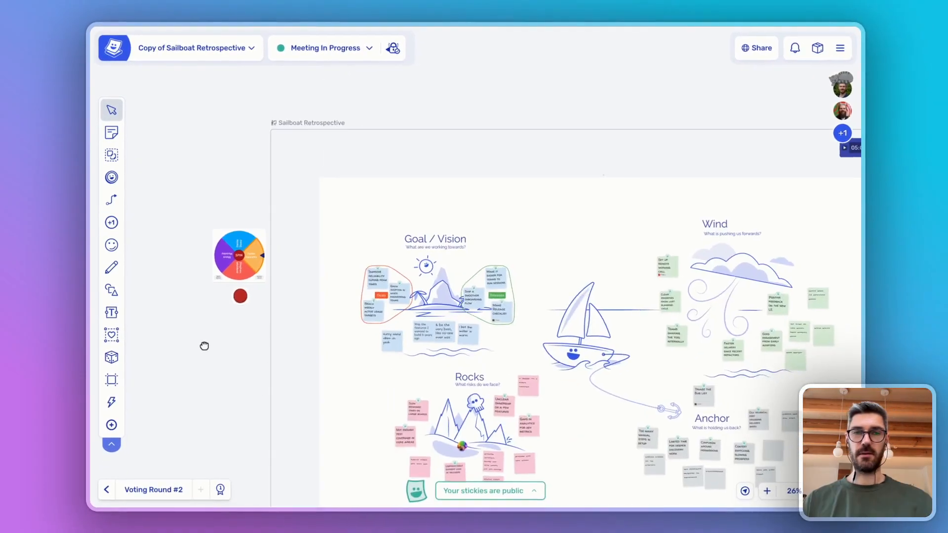
left_click_drag(192, 344, 195, 303)
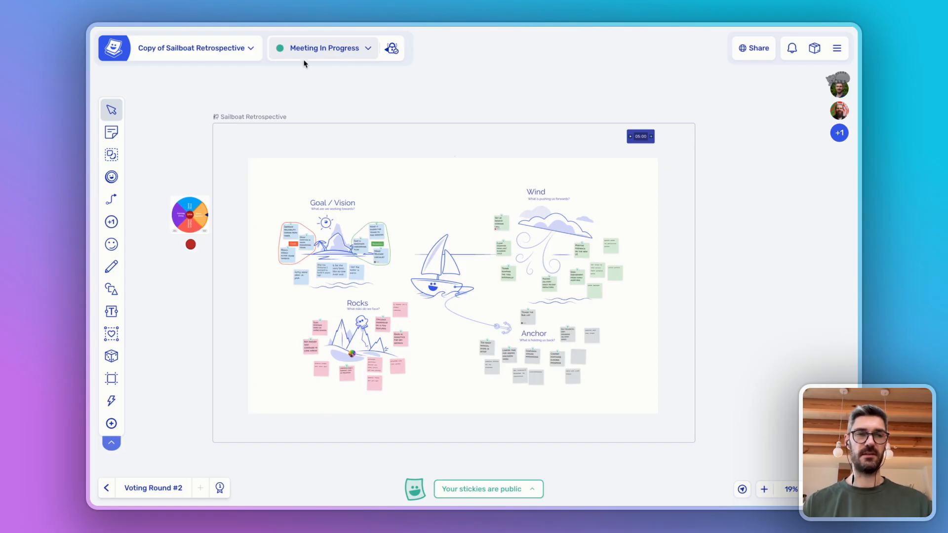
Step: Collapse the extra board tools and review the meeting's host controls and the Everyone To Me and Spotlight options
left_click(112, 443)
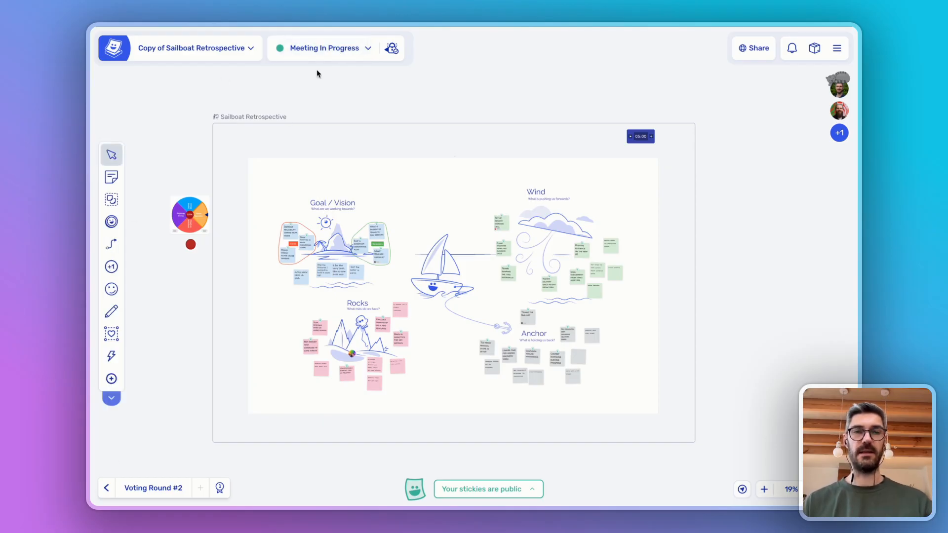
left_click(326, 57)
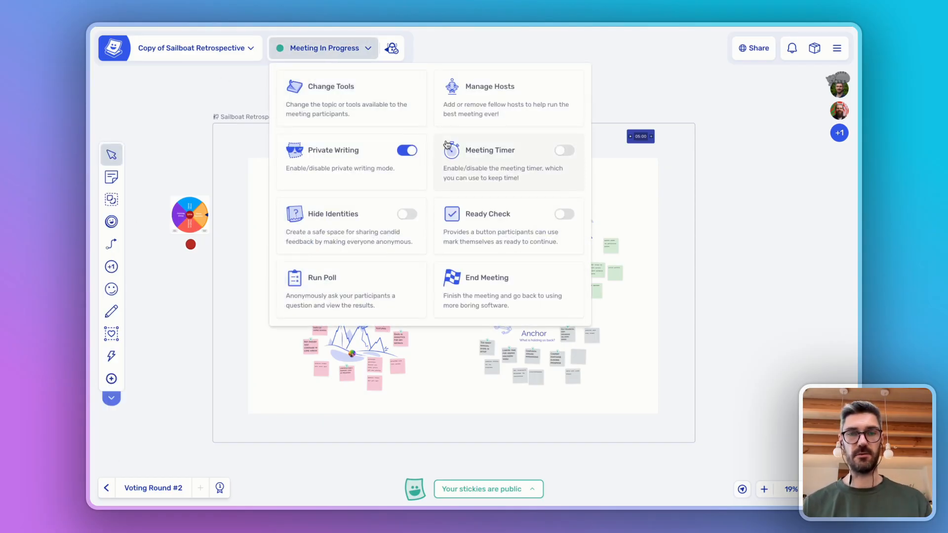
left_click(166, 148)
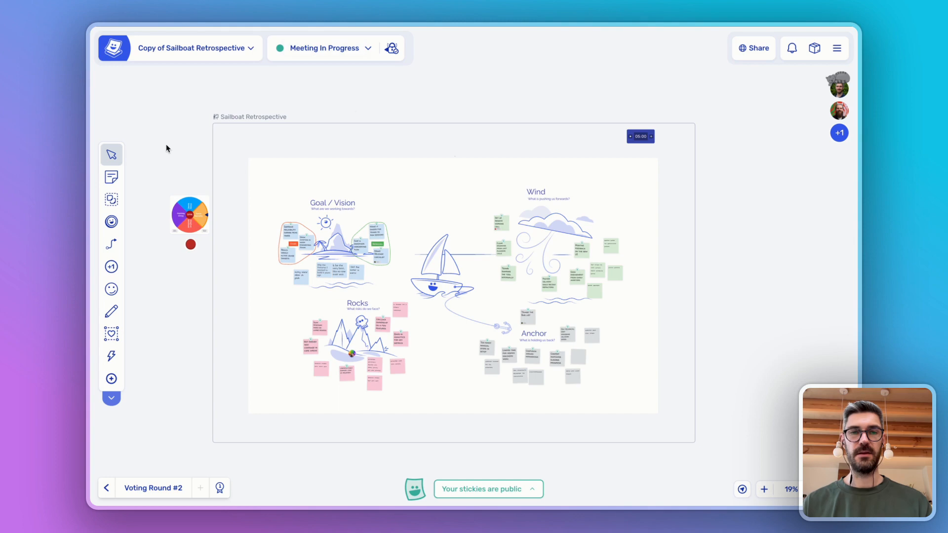
left_click(836, 89)
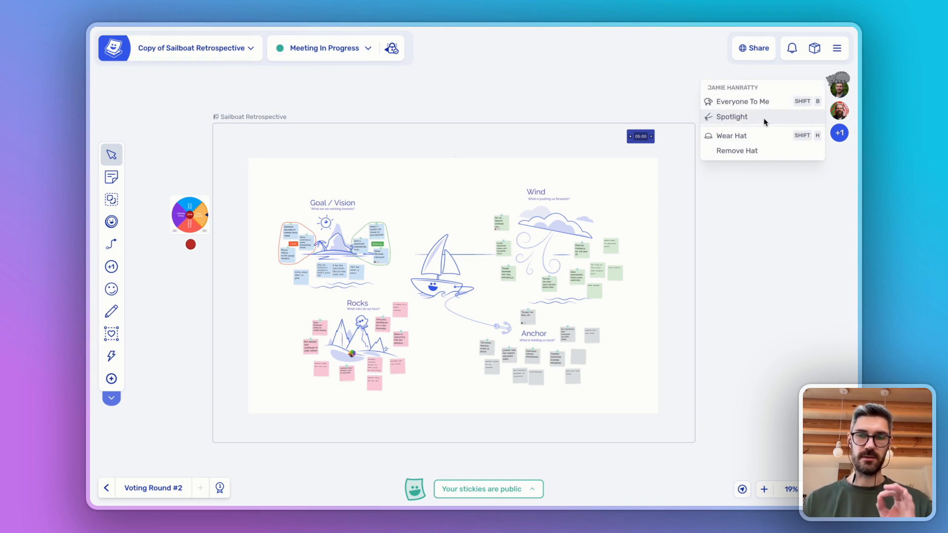
left_click(193, 293)
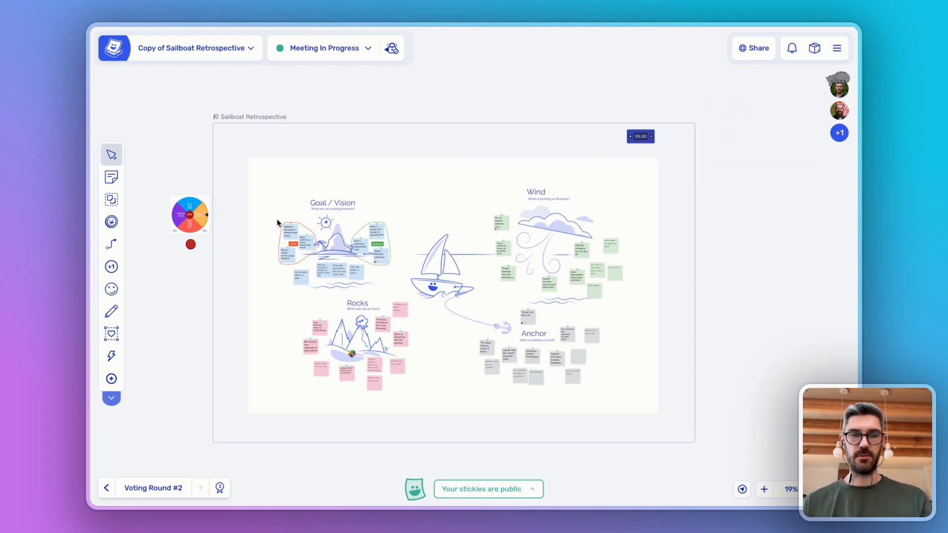
left_click_drag(364, 218, 412, 276)
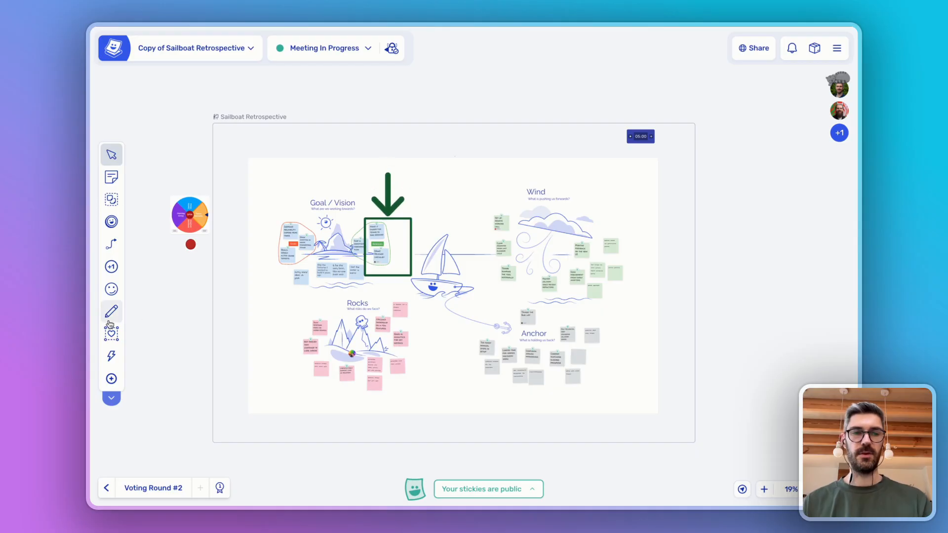
left_click(115, 357)
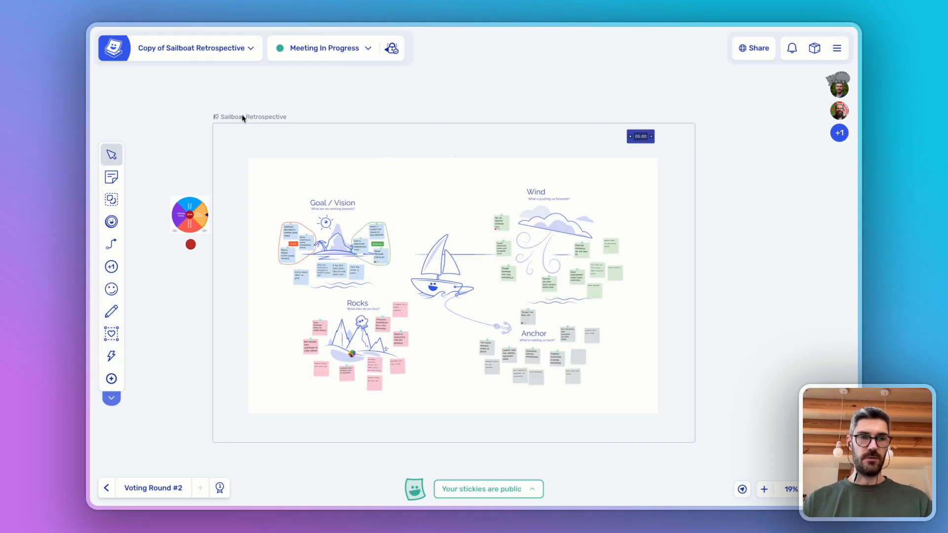
Step: Hide the Sailboat Retrospective frame's contents from participants and make them visible again
left_click(255, 119)
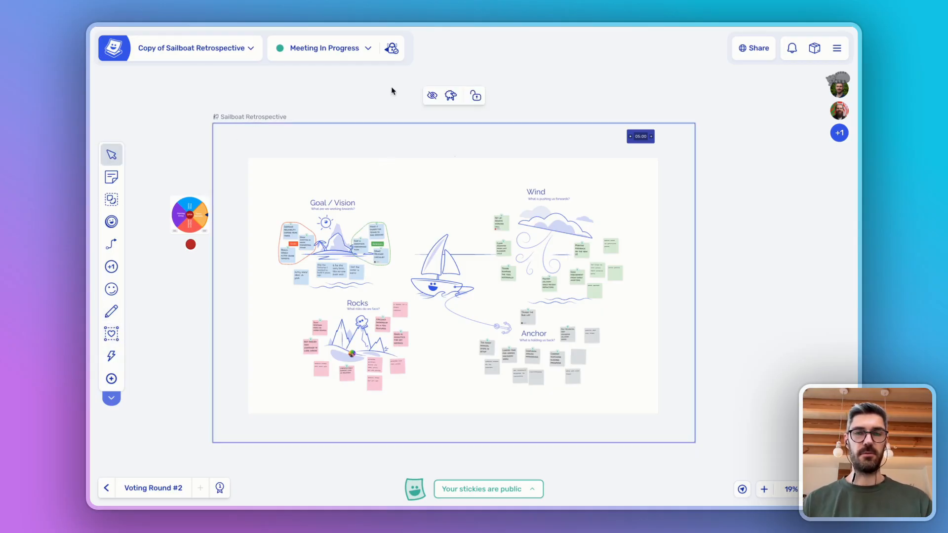
left_click(432, 96)
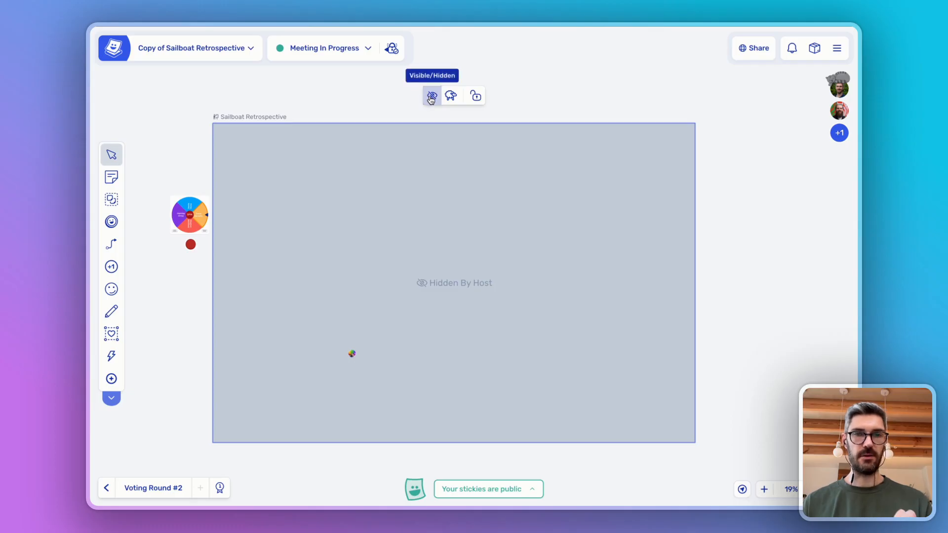
left_click(432, 97)
left_click(316, 105)
Step: Review the board-level options, and show the full tool set again with the list of available gadgets
left_click(169, 51)
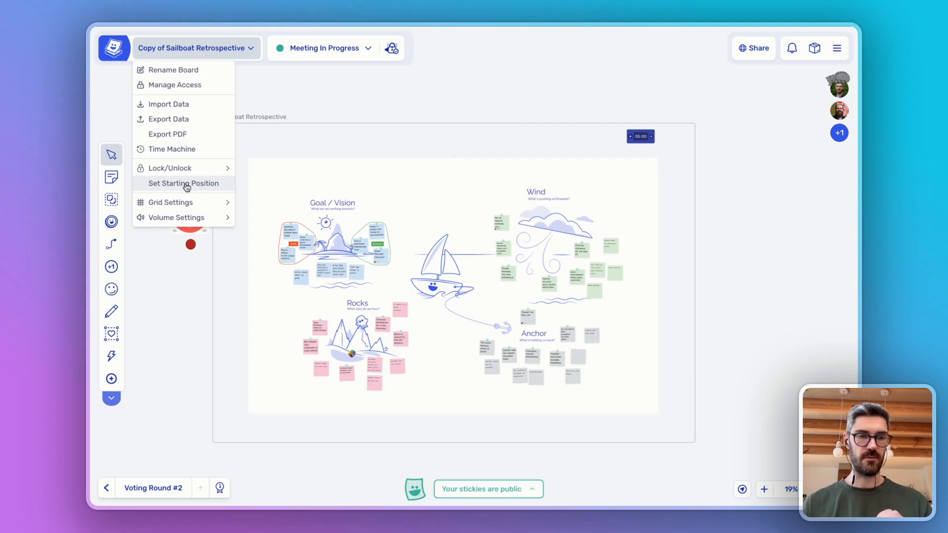
left_click(166, 282)
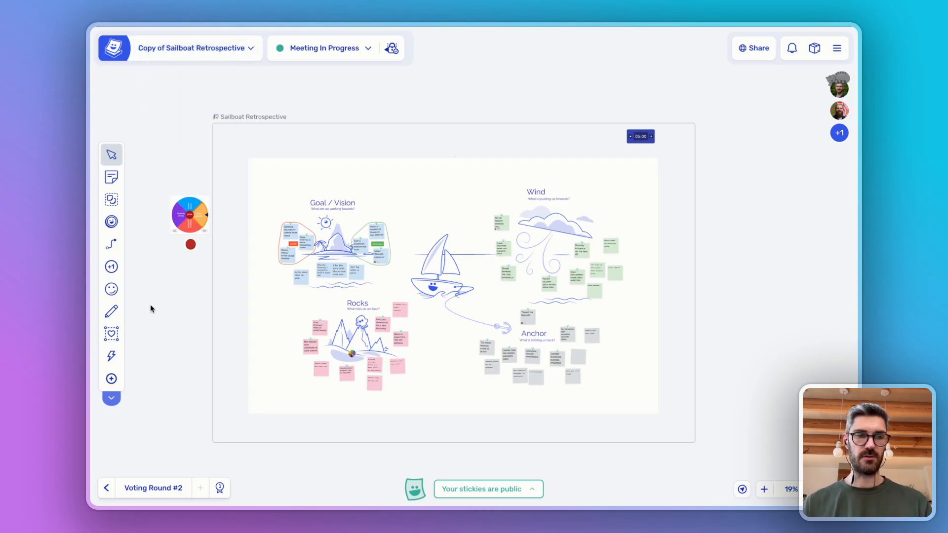
left_click(112, 400)
left_click(112, 357)
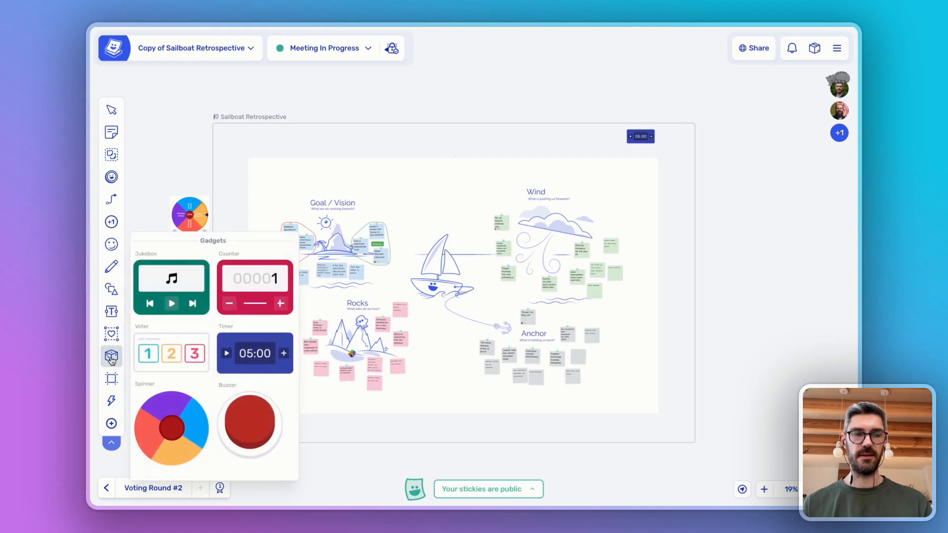